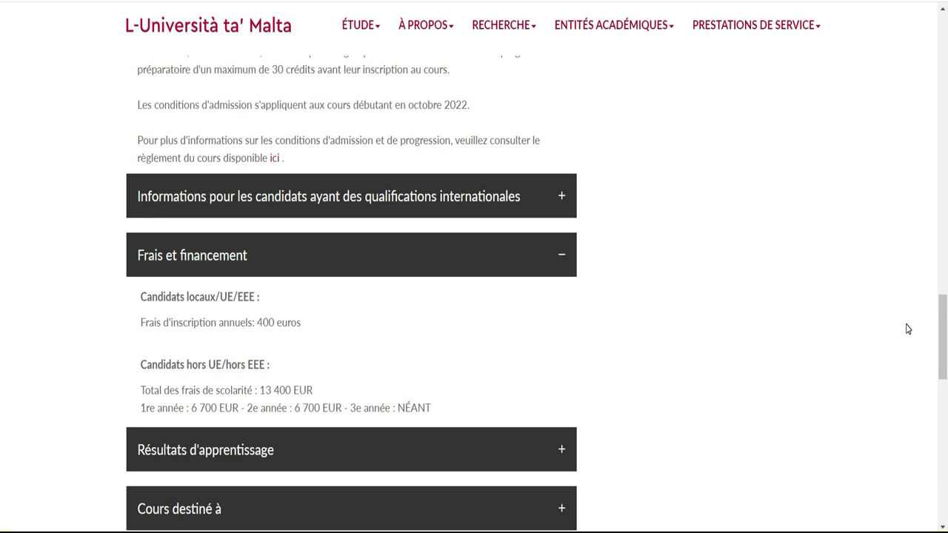
Scroll the course page back up to the October 2023 start date and the 'Informations sur les cours' box.
{"action": "left_click_drag", "start_coordinate": [943, 333], "coordinate": [942, 80]}
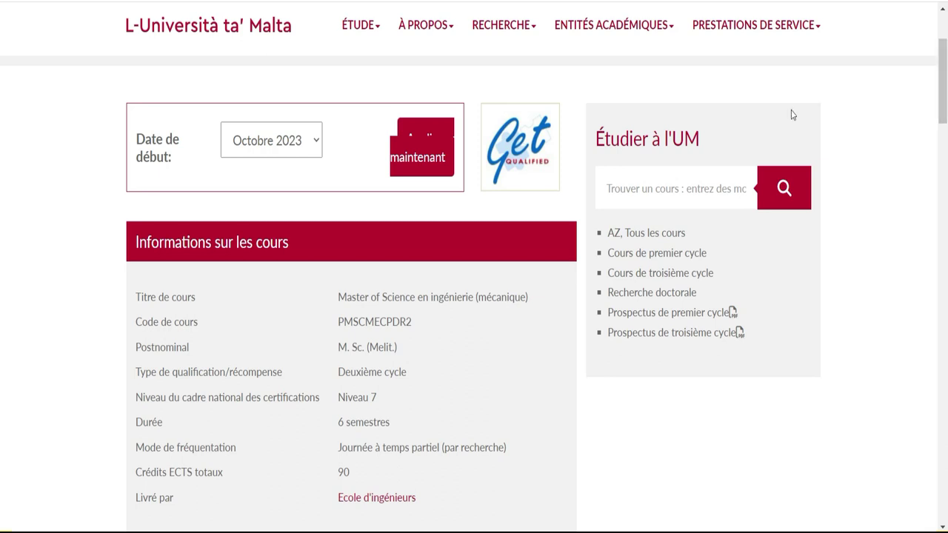
Start the online application ('Postuler maintenant'), pick the October 2023 intake, and show the First Preference course names.
{"action": "left_click", "coordinate": [428, 156]}
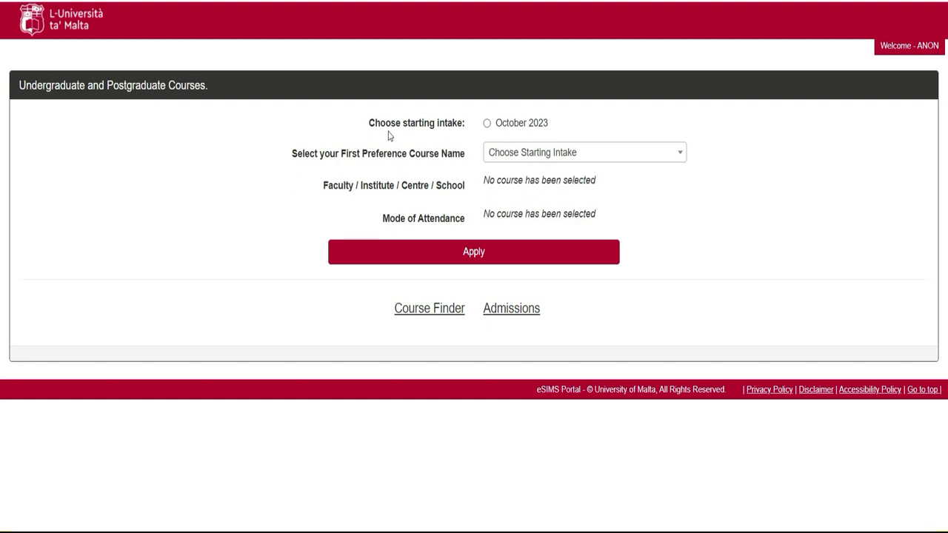
{"action": "left_click", "coordinate": [487, 124]}
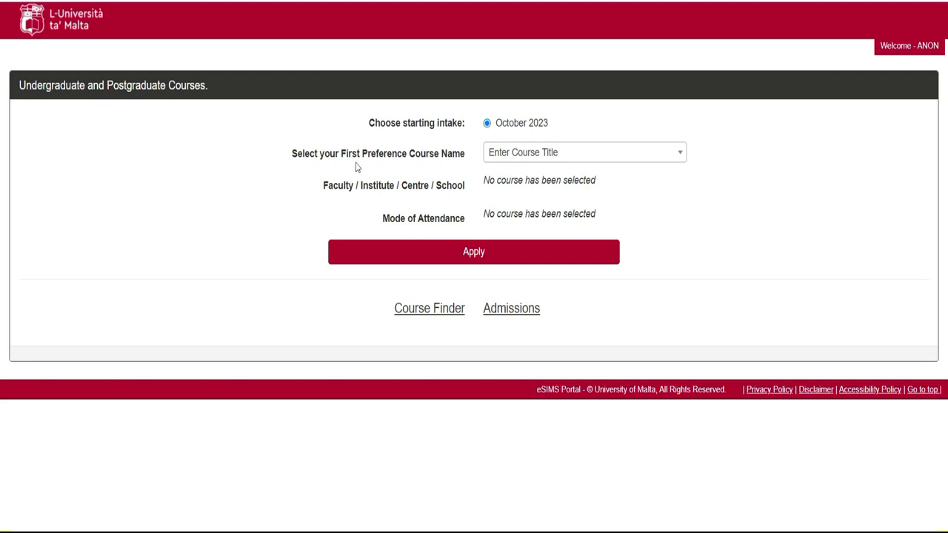
{"action": "left_click", "coordinate": [569, 152]}
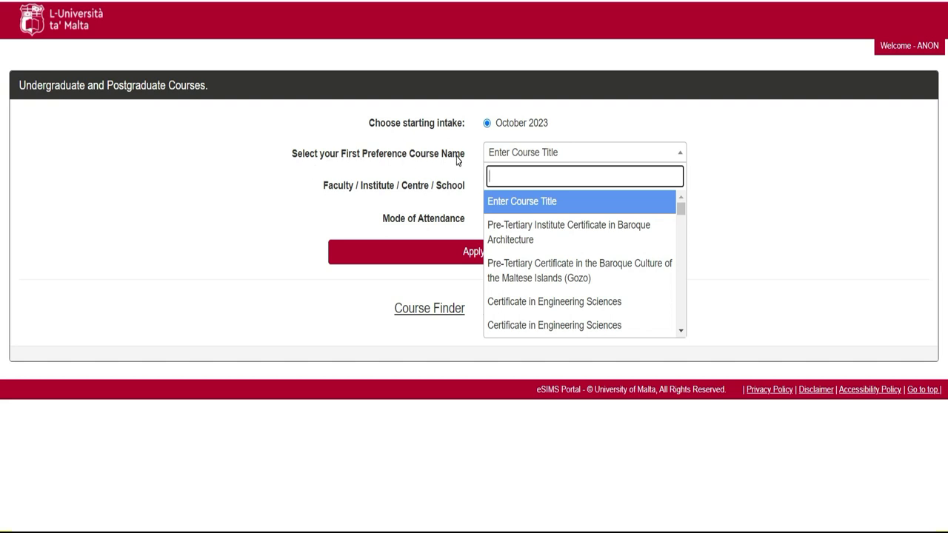
{"action": "left_click", "coordinate": [681, 252]}
{"action": "left_click", "coordinate": [681, 252]}
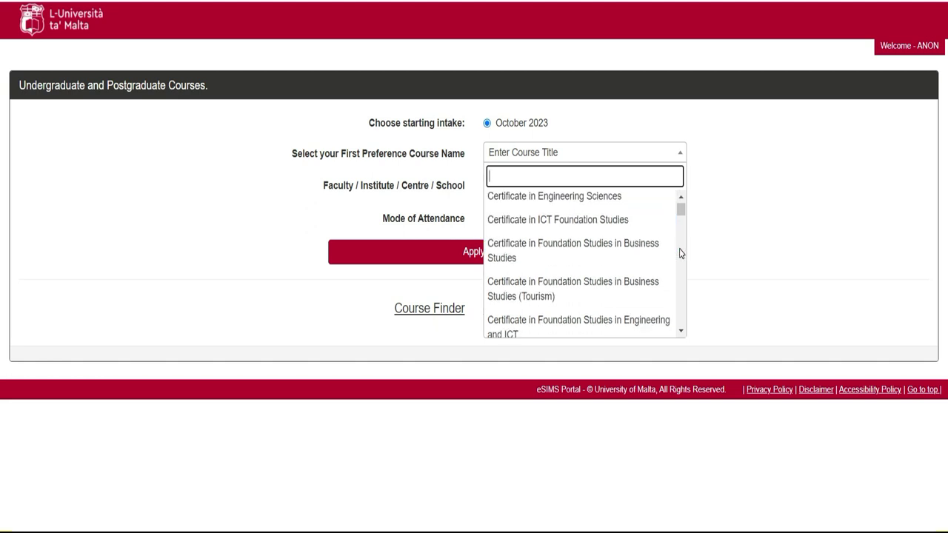
{"action": "left_click", "coordinate": [681, 252]}
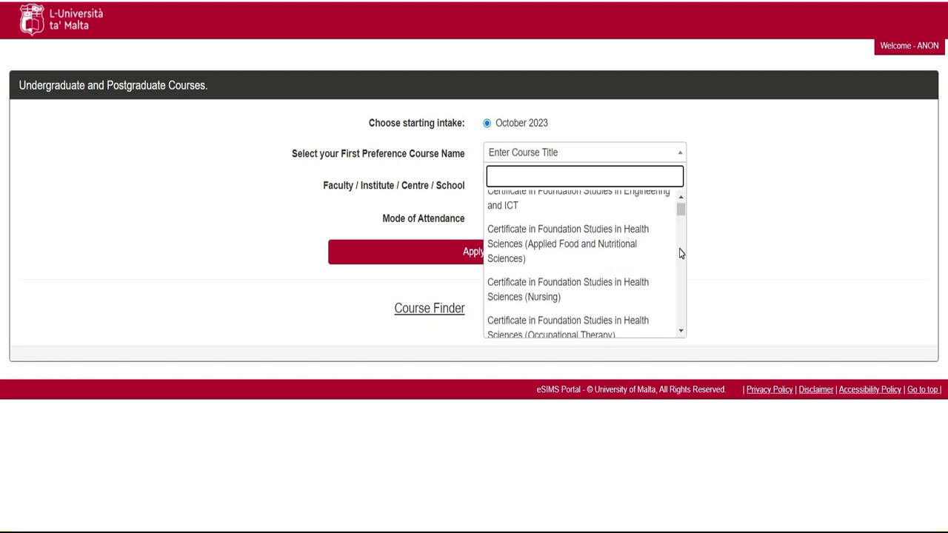
{"action": "left_click", "coordinate": [681, 253]}
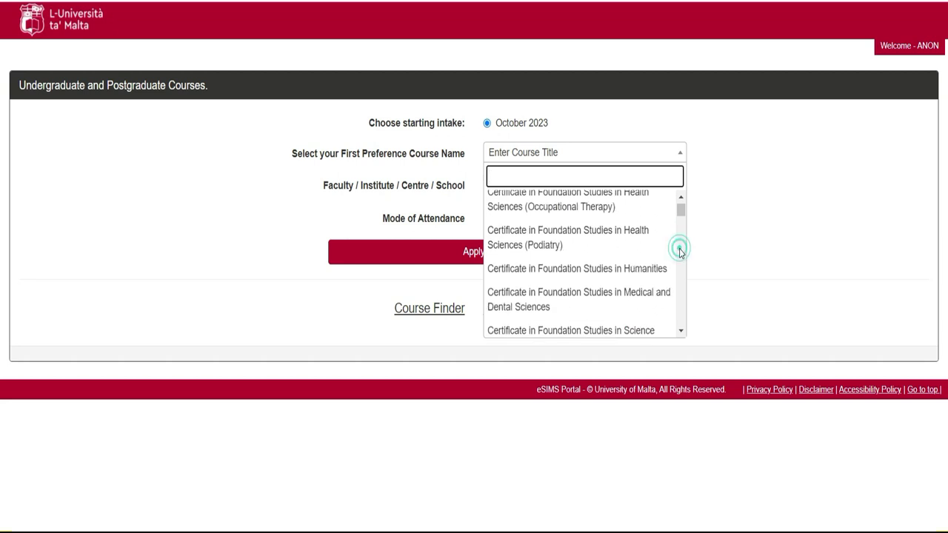
{"action": "left_click", "coordinate": [681, 332]}
{"action": "left_click", "coordinate": [681, 333]}
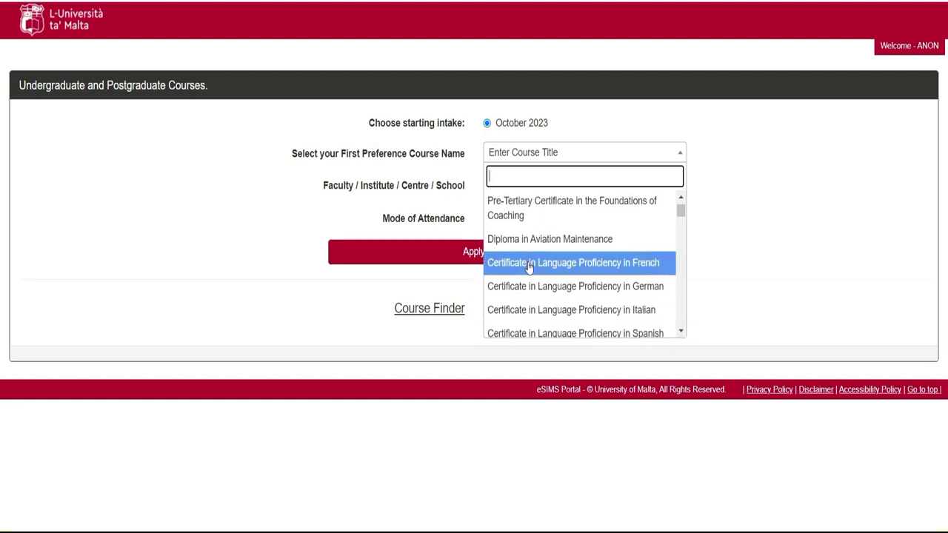
{"action": "left_click", "coordinate": [680, 334]}
{"action": "left_click", "coordinate": [682, 334]}
{"action": "left_click", "coordinate": [681, 333]}
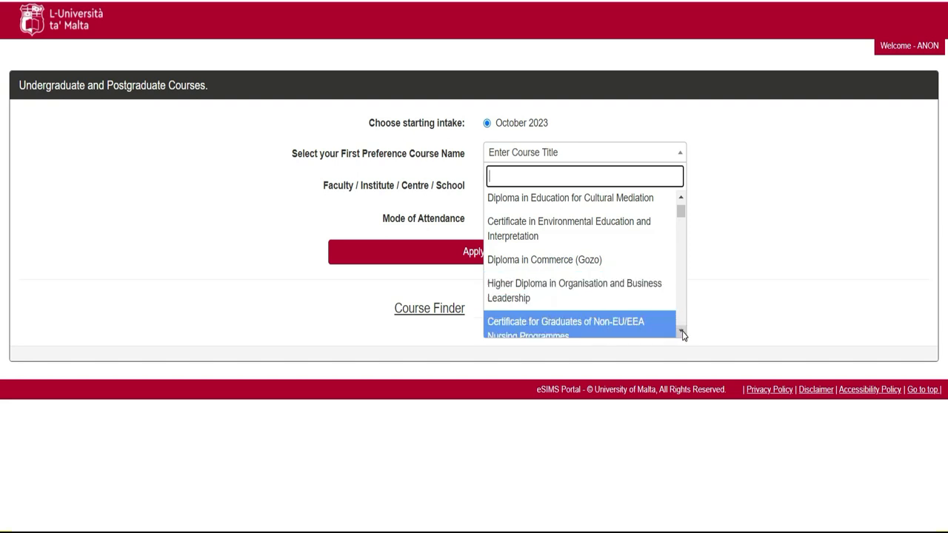
{"action": "left_click", "coordinate": [682, 333]}
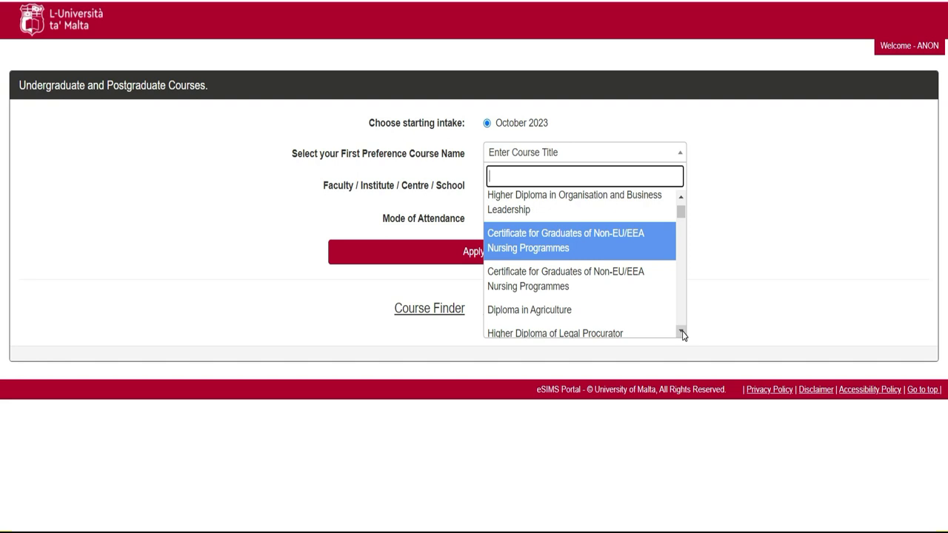
{"action": "left_click", "coordinate": [681, 213]}
{"action": "left_click_drag", "start_coordinate": [681, 213], "coordinate": [681, 222]}
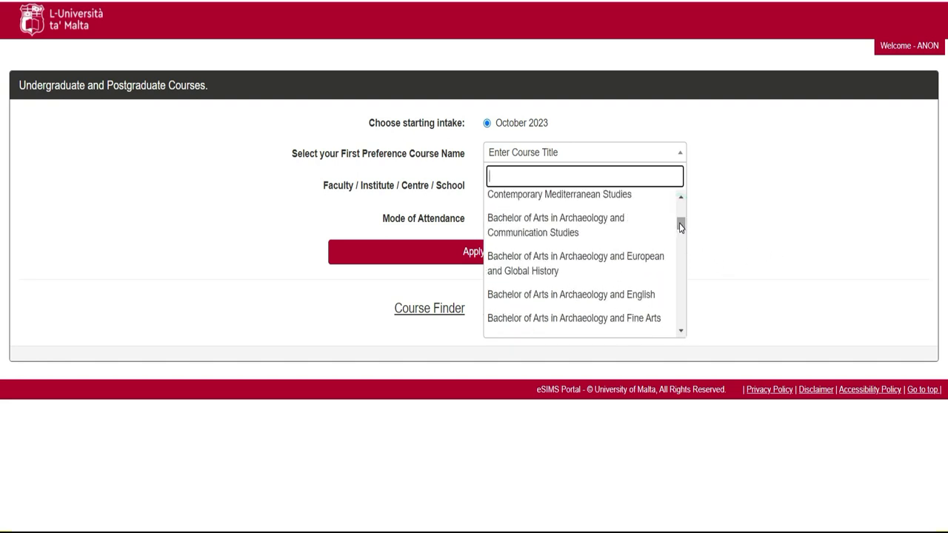
{"action": "type", "text": "nin"}
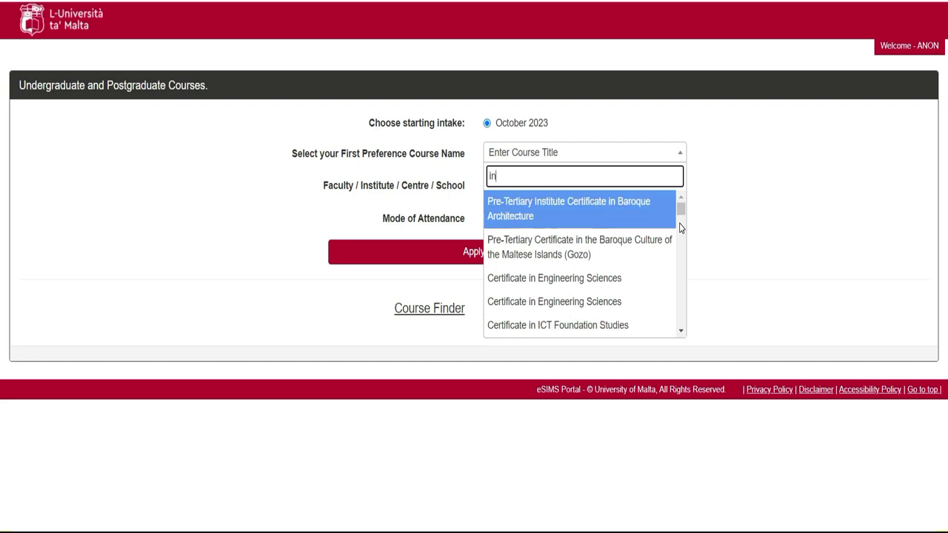
{"action": "type", "text": "j"}
{"action": "key", "text": "BackSpace"}
{"action": "type", "text": "ge"}
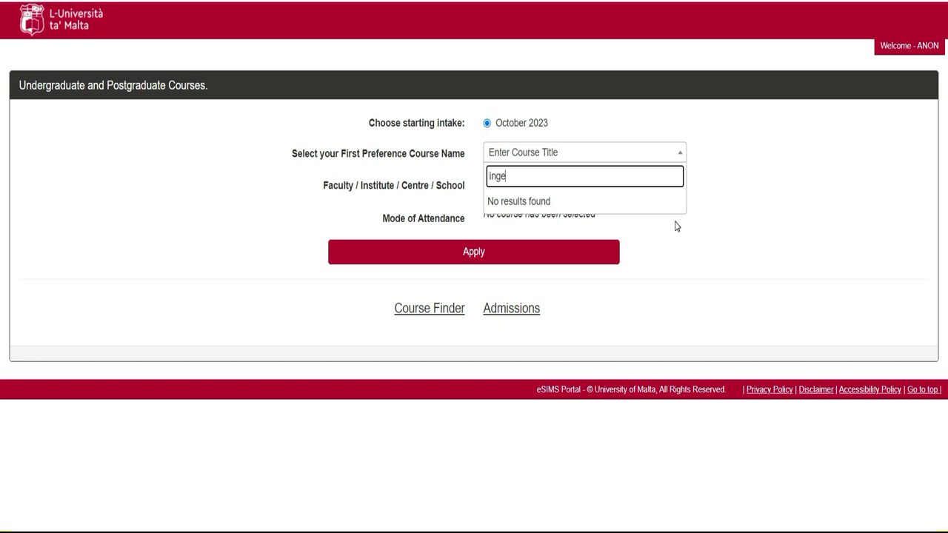
{"action": "key", "text": "BackSpace"}
{"action": "key", "text": "BackSpace"}
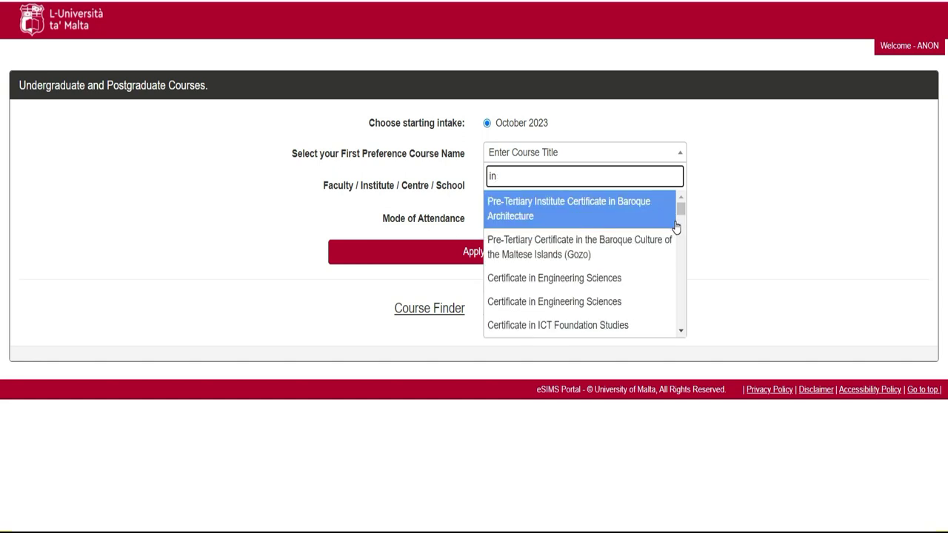
{"action": "key", "text": "BackSpace"}
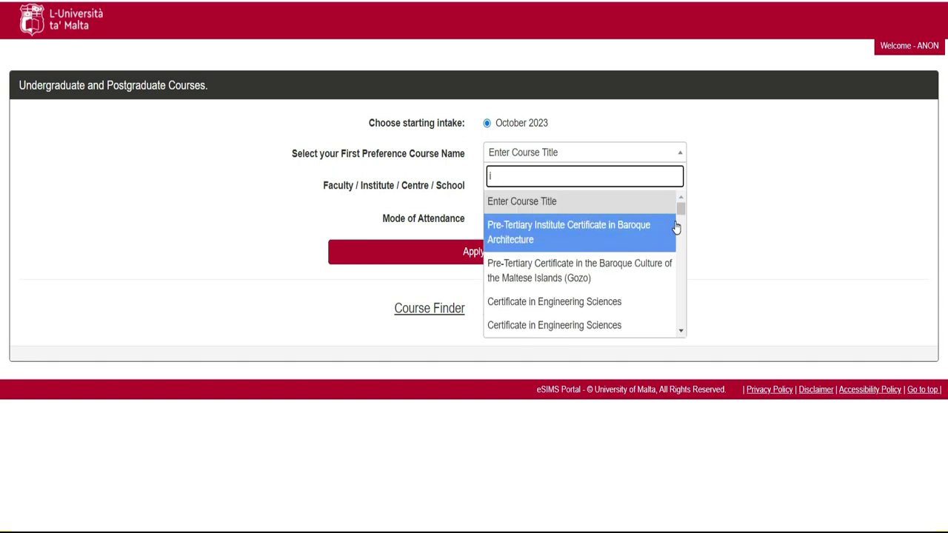
Scroll the First Preference course list with its scrollbar until Master of Science in Physics appears.
{"action": "left_click_drag", "start_coordinate": [682, 211], "coordinate": [682, 213]}
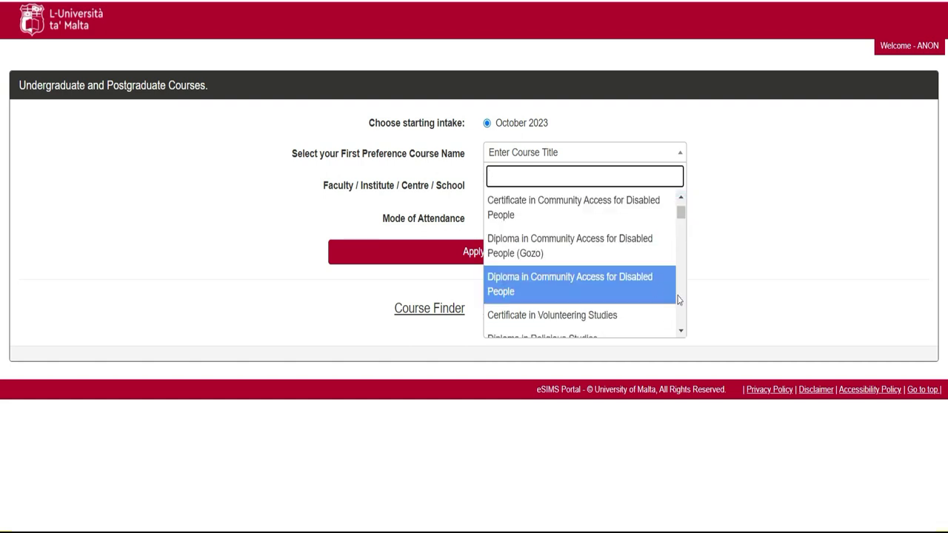
{"action": "left_click", "coordinate": [682, 332]}
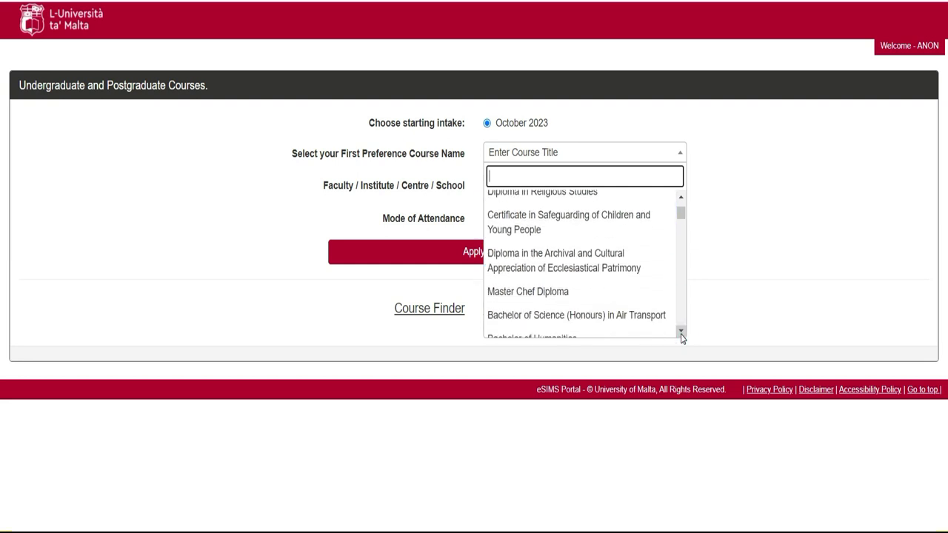
{"action": "left_click", "coordinate": [681, 332]}
{"action": "left_click", "coordinate": [682, 332]}
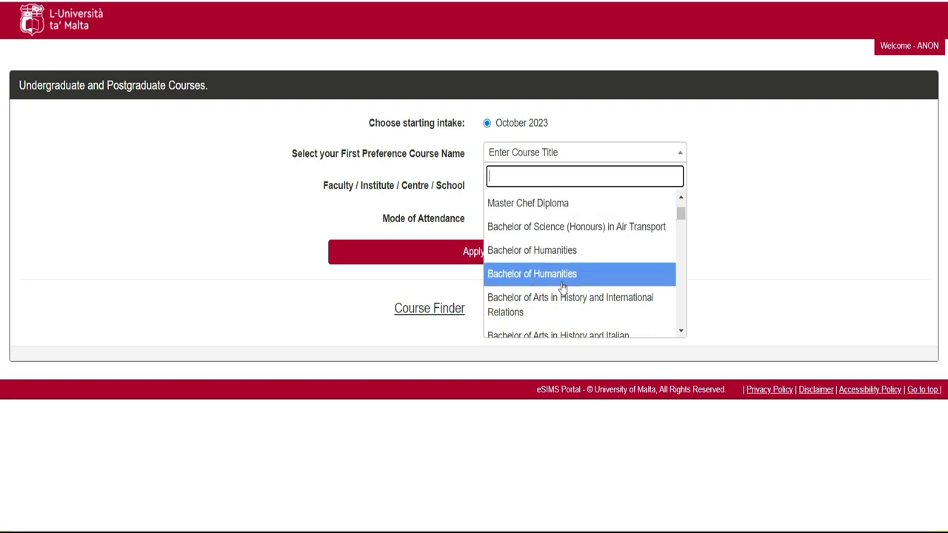
{"action": "left_click", "coordinate": [682, 332]}
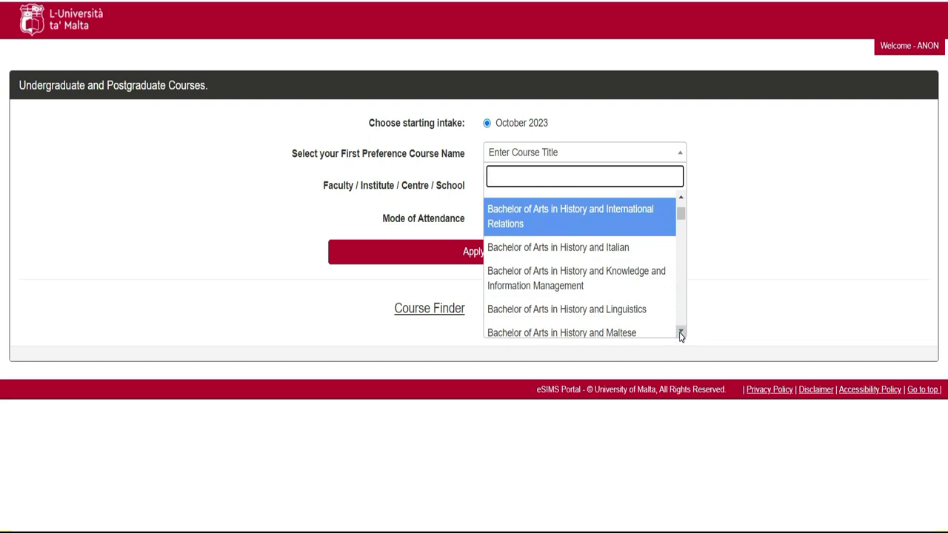
{"action": "left_click", "coordinate": [681, 332]}
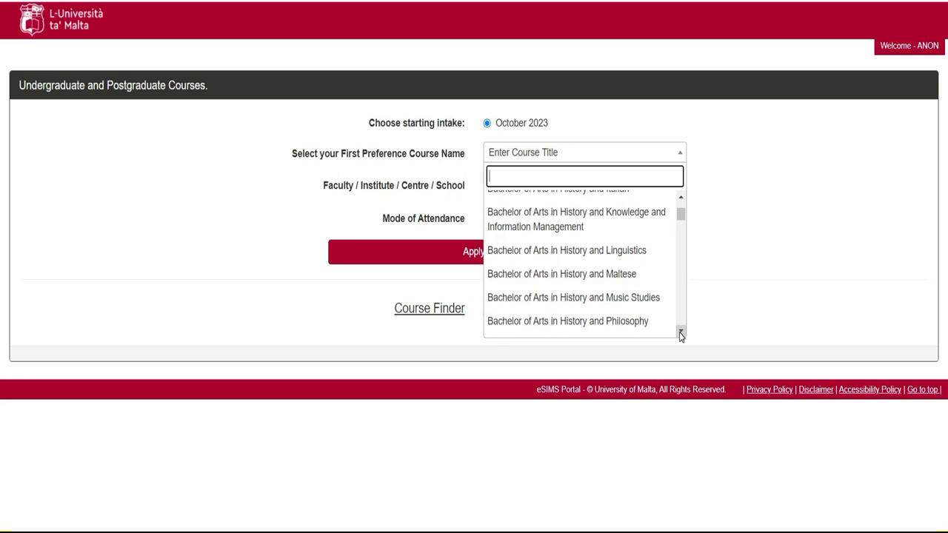
{"action": "left_click", "coordinate": [680, 333]}
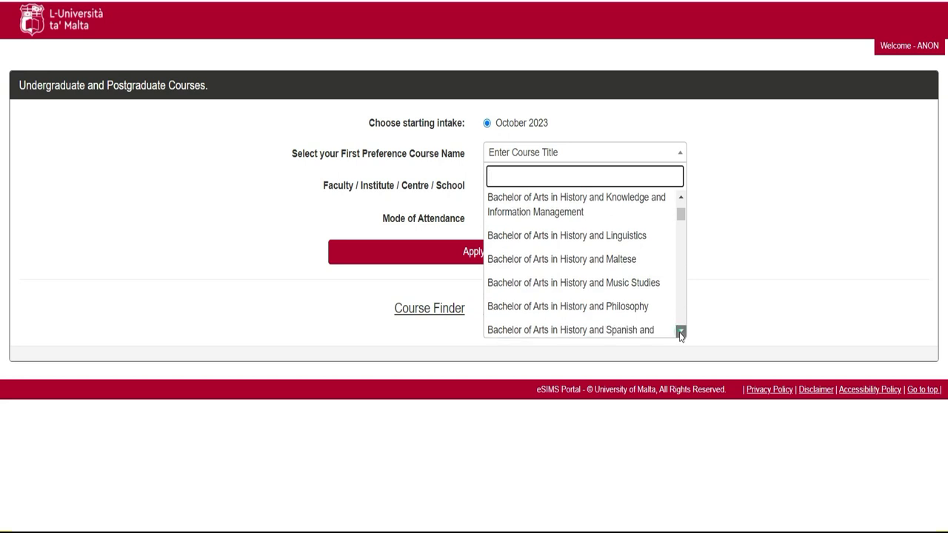
{"action": "left_click", "coordinate": [681, 332]}
{"action": "left_click", "coordinate": [681, 332]}
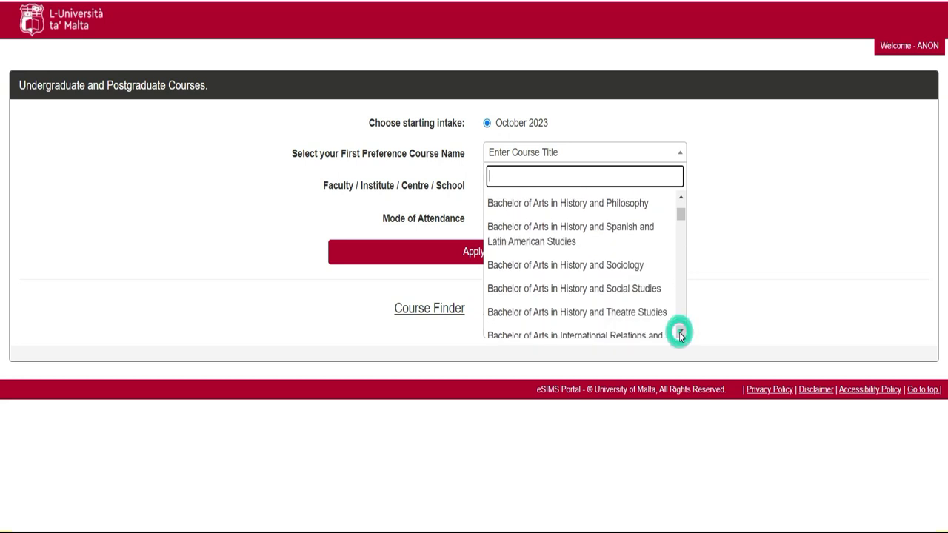
{"action": "left_click", "coordinate": [681, 333]}
{"action": "left_click", "coordinate": [680, 333]}
{"action": "left_click", "coordinate": [680, 333]}
{"action": "left_click", "coordinate": [681, 333]}
{"action": "left_click", "coordinate": [680, 332]}
{"action": "left_click", "coordinate": [681, 333]}
{"action": "left_click", "coordinate": [680, 333]}
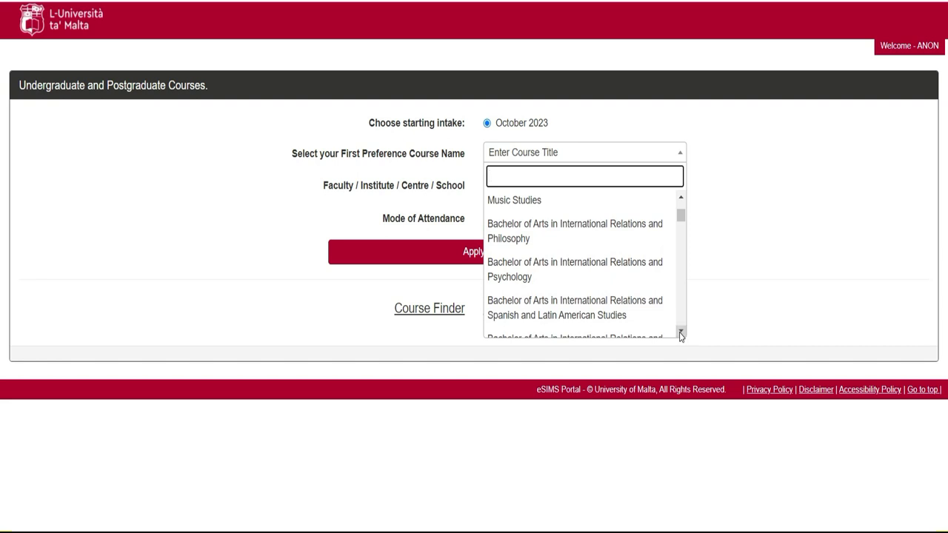
{"action": "left_click", "coordinate": [681, 333]}
{"action": "left_click", "coordinate": [681, 332]}
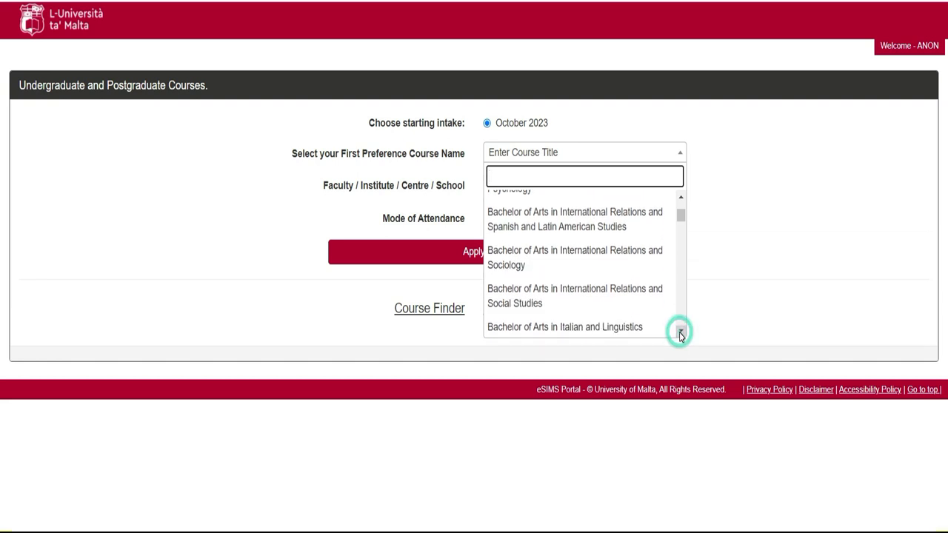
{"action": "left_click", "coordinate": [681, 333]}
{"action": "left_click", "coordinate": [681, 333]}
{"action": "left_click", "coordinate": [681, 333]}
{"action": "left_click", "coordinate": [680, 333]}
{"action": "left_click", "coordinate": [681, 333]}
{"action": "left_click", "coordinate": [681, 332]}
{"action": "left_click", "coordinate": [681, 333]}
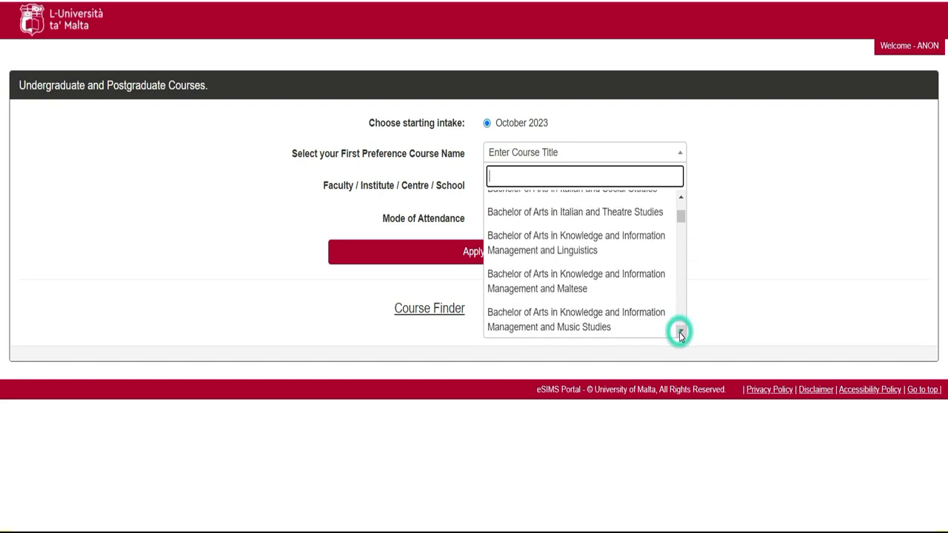
{"action": "left_click", "coordinate": [681, 333]}
{"action": "left_click", "coordinate": [681, 333]}
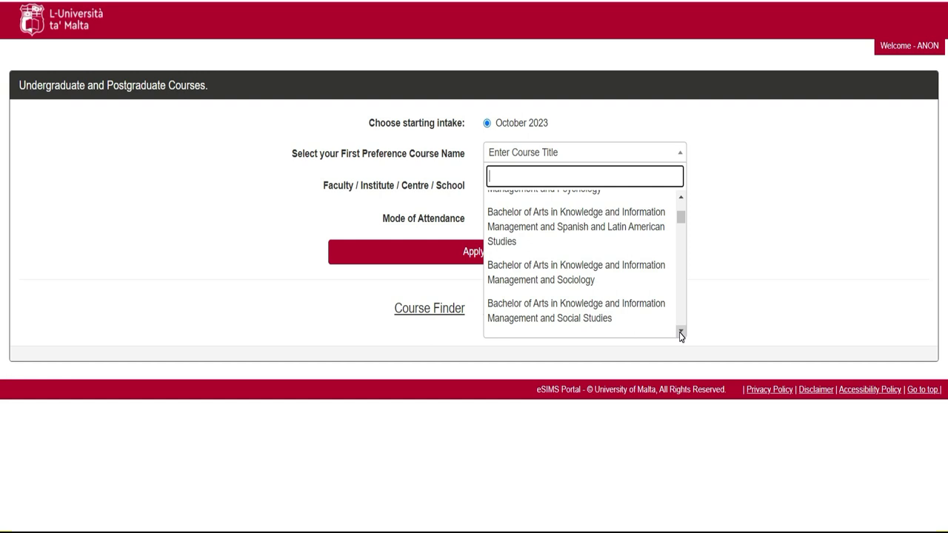
{"action": "left_click", "coordinate": [681, 333]}
{"action": "left_click", "coordinate": [681, 333]}
{"action": "left_click", "coordinate": [681, 332]}
{"action": "left_click", "coordinate": [681, 333]}
{"action": "left_click", "coordinate": [681, 333]}
{"action": "left_click", "coordinate": [681, 333]}
{"action": "left_click", "coordinate": [680, 333]}
{"action": "left_click", "coordinate": [681, 333]}
{"action": "left_click", "coordinate": [681, 333]}
{"action": "left_click", "coordinate": [681, 333]}
{"action": "left_click", "coordinate": [681, 332]}
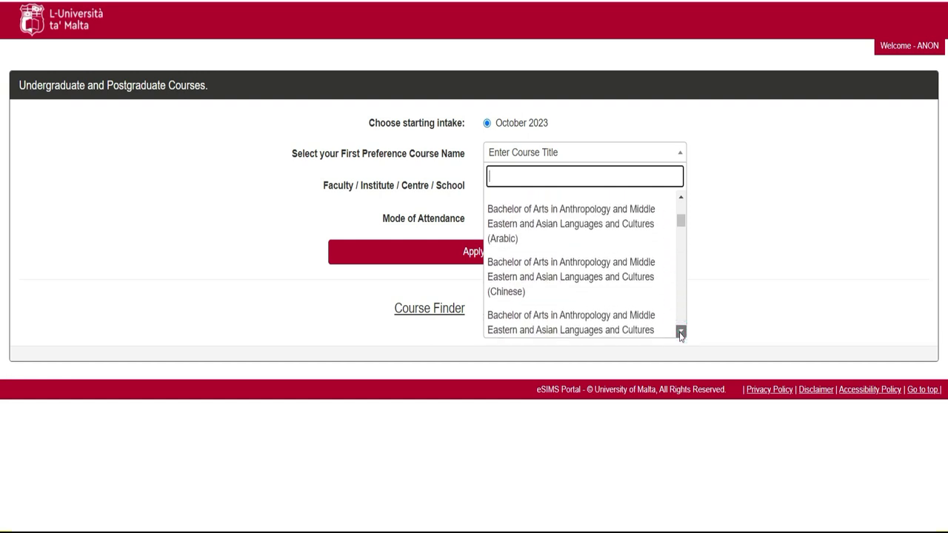
{"action": "left_click", "coordinate": [681, 333]}
{"action": "left_click", "coordinate": [681, 332]}
{"action": "left_click", "coordinate": [681, 311]}
{"action": "left_click", "coordinate": [680, 311]}
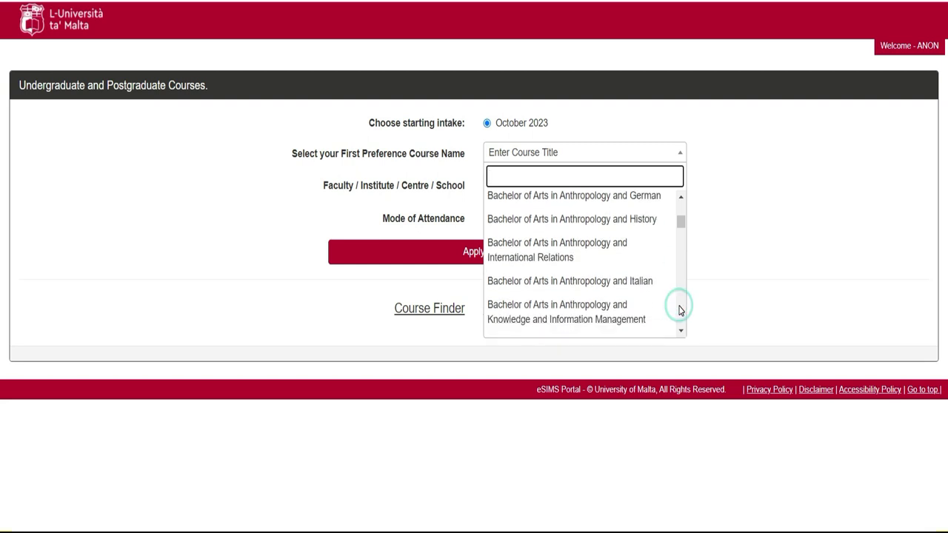
{"action": "left_click", "coordinate": [681, 311]}
{"action": "left_click", "coordinate": [681, 312]}
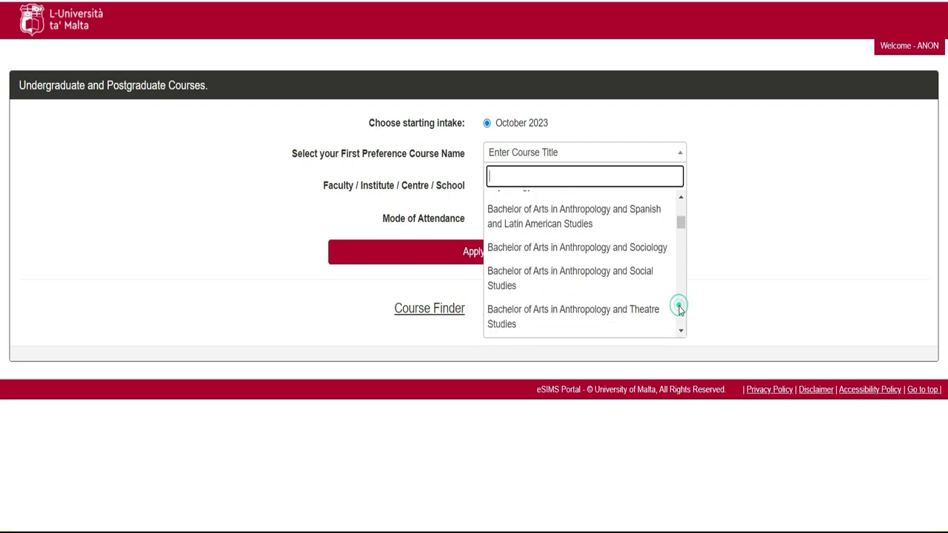
{"action": "left_click", "coordinate": [681, 311]}
{"action": "left_click", "coordinate": [681, 311]}
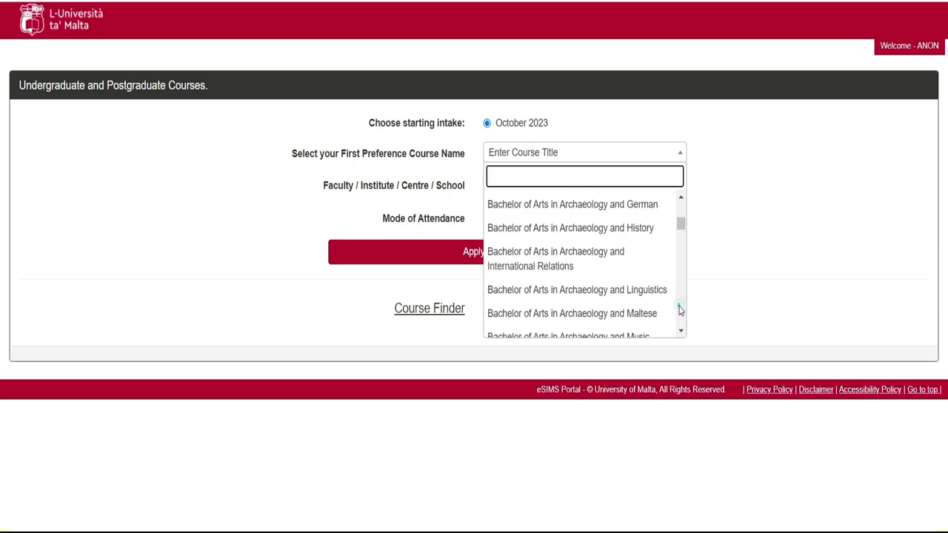
{"action": "left_click", "coordinate": [681, 311]}
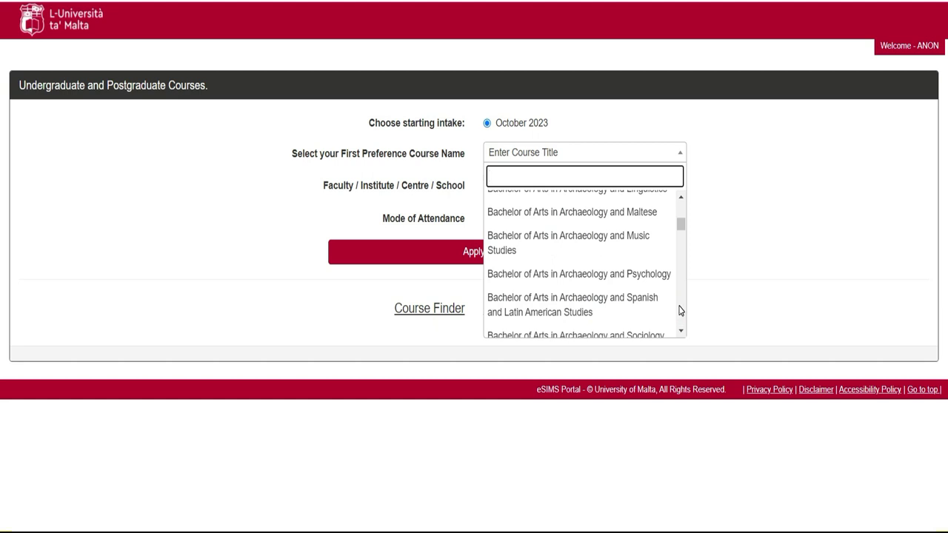
{"action": "left_click", "coordinate": [682, 311]}
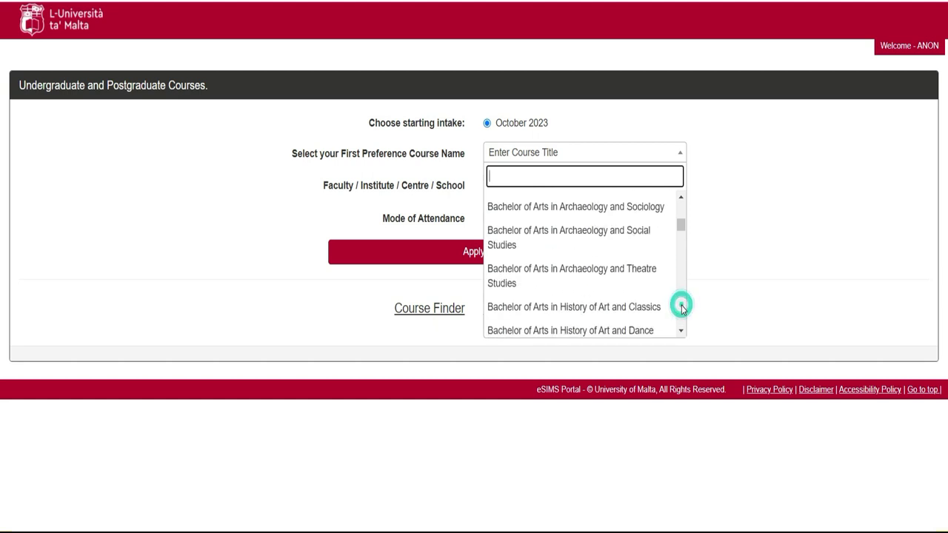
{"action": "left_click", "coordinate": [682, 310]}
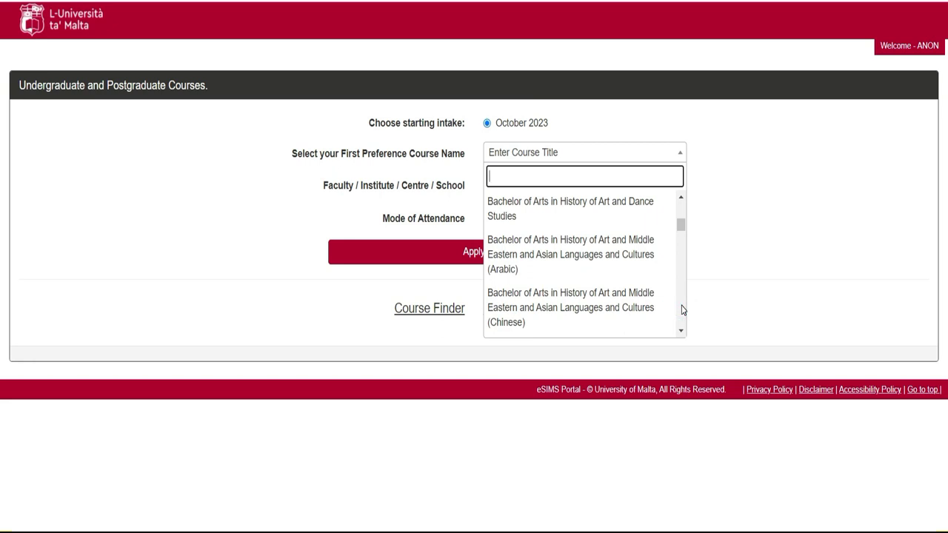
{"action": "left_click", "coordinate": [682, 311]}
{"action": "left_click", "coordinate": [682, 310]}
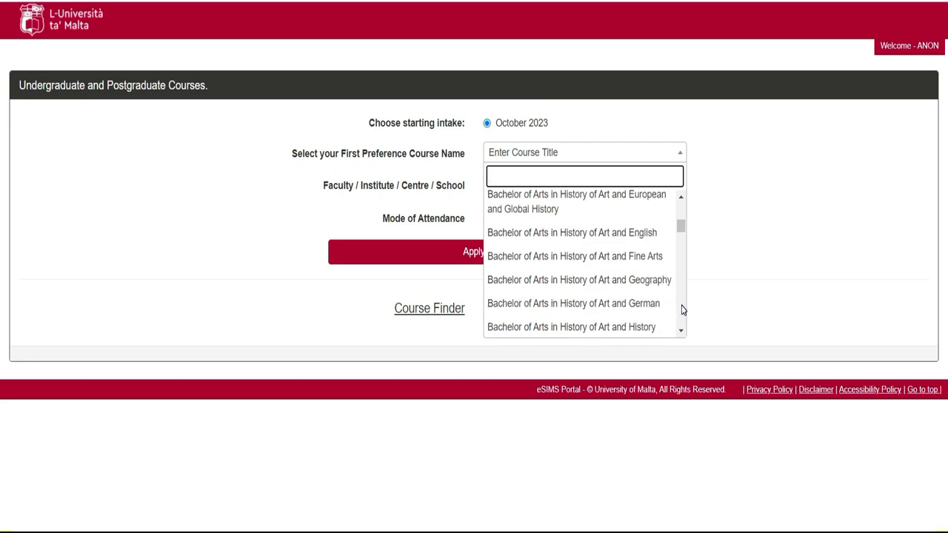
{"action": "left_click", "coordinate": [682, 310]}
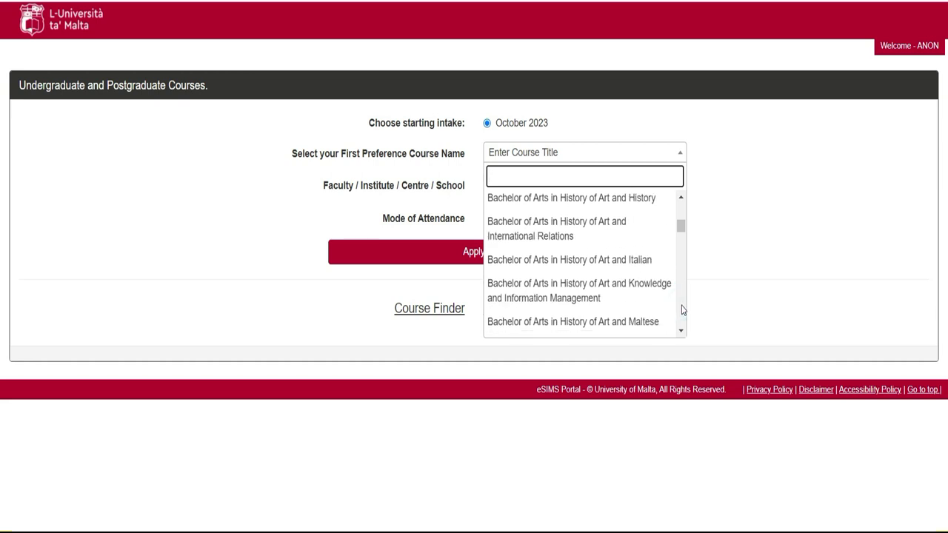
{"action": "left_click", "coordinate": [682, 310]}
{"action": "left_click", "coordinate": [682, 311]}
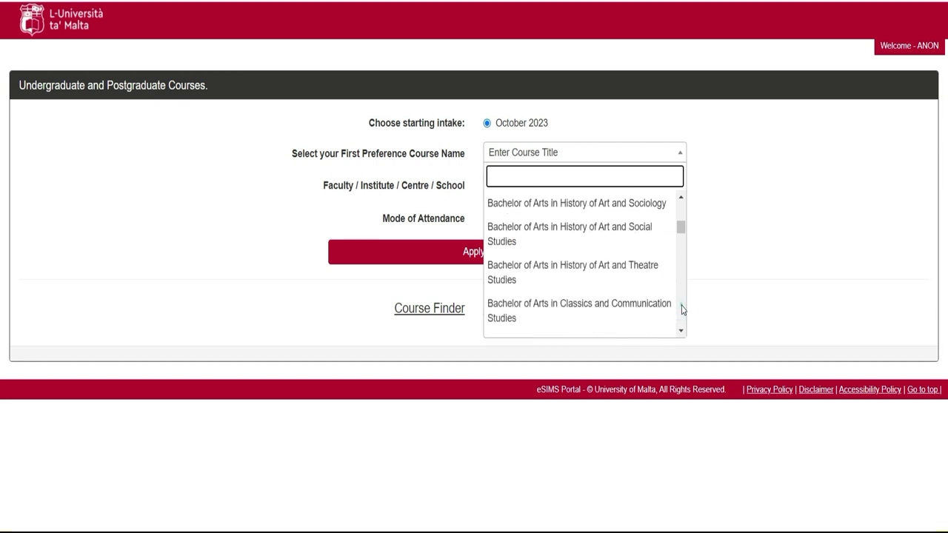
{"action": "left_click", "coordinate": [683, 311]}
{"action": "left_click", "coordinate": [682, 311]}
{"action": "left_click", "coordinate": [682, 310]}
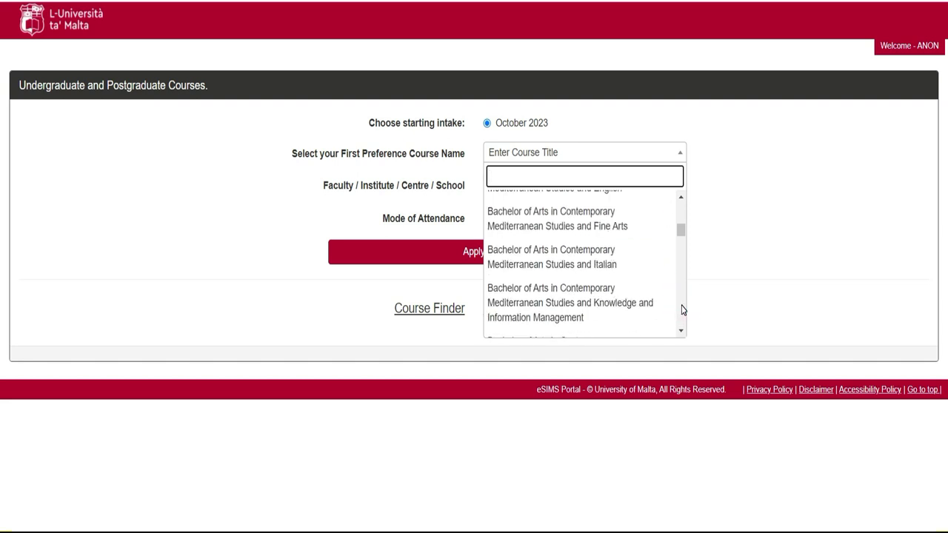
{"action": "left_click", "coordinate": [682, 311]}
{"action": "left_click", "coordinate": [682, 311]}
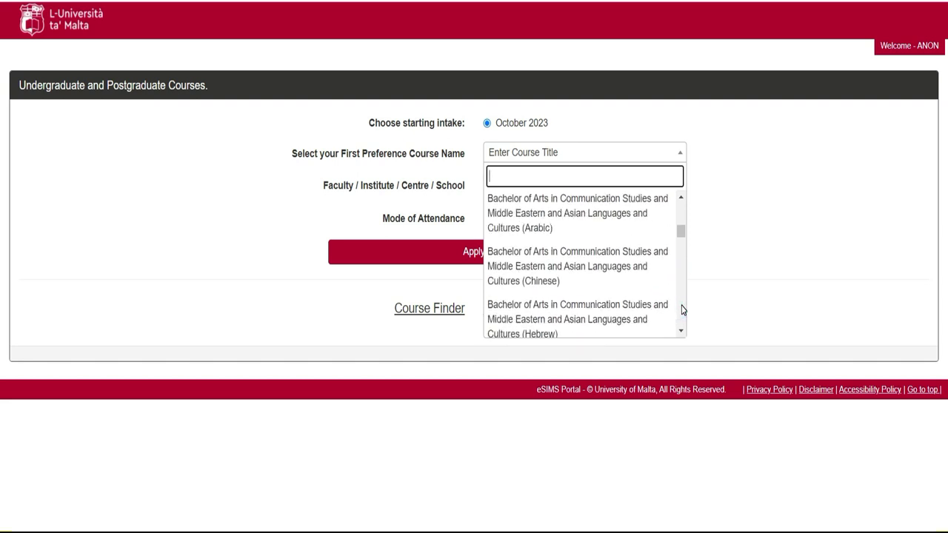
{"action": "left_click", "coordinate": [683, 310]}
{"action": "left_click", "coordinate": [682, 311]}
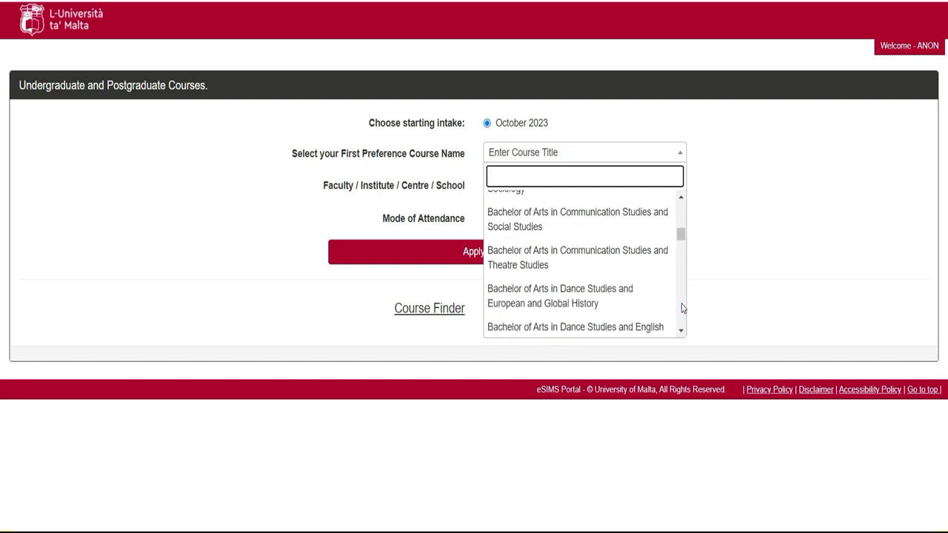
{"action": "left_click_drag", "start_coordinate": [682, 234], "coordinate": [690, 328]}
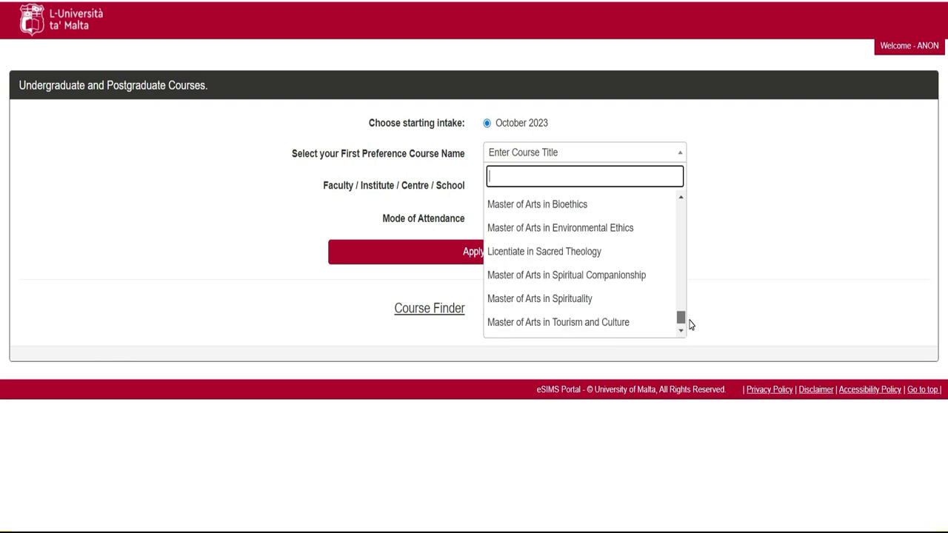
{"action": "left_click_drag", "start_coordinate": [691, 324], "coordinate": [690, 325]}
{"action": "left_click", "coordinate": [681, 198]}
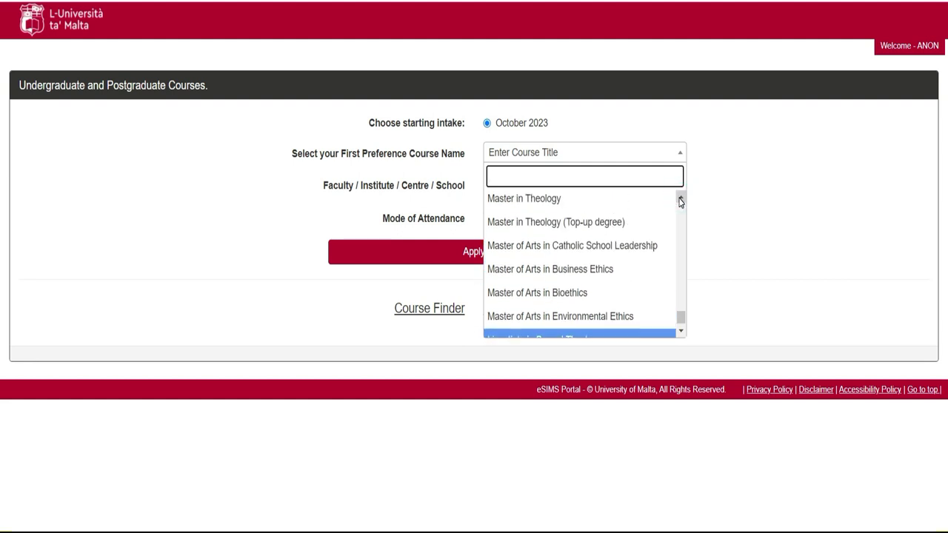
{"action": "left_click", "coordinate": [681, 199]}
{"action": "left_click", "coordinate": [681, 198]}
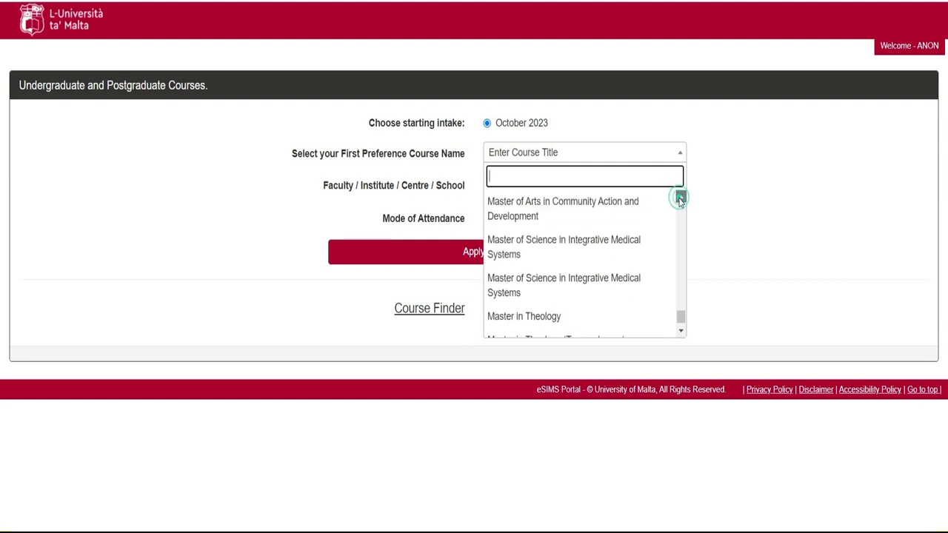
{"action": "left_click", "coordinate": [681, 198]}
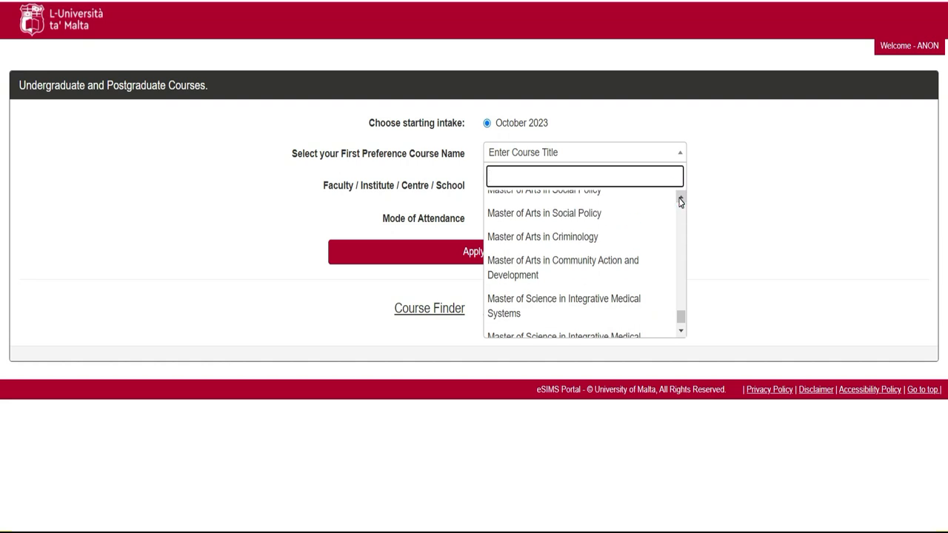
{"action": "left_click", "coordinate": [681, 200]}
{"action": "left_click", "coordinate": [681, 200]}
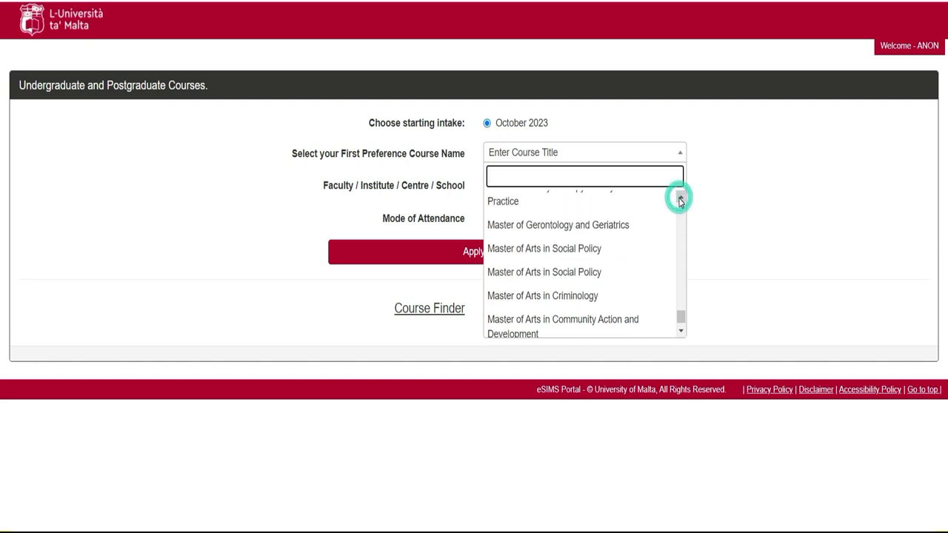
{"action": "left_click", "coordinate": [681, 200]}
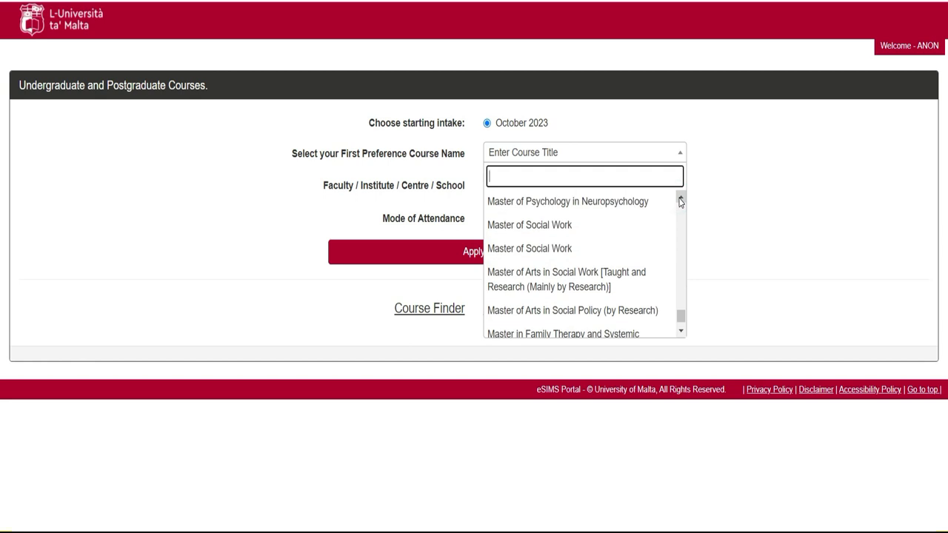
{"action": "left_click", "coordinate": [681, 200]}
{"action": "left_click", "coordinate": [681, 200]}
{"action": "left_click", "coordinate": [681, 200]}
{"action": "left_click", "coordinate": [681, 200]}
{"action": "left_click", "coordinate": [681, 200]}
{"action": "left_click", "coordinate": [681, 200]}
{"action": "left_click", "coordinate": [680, 200]}
{"action": "left_click", "coordinate": [680, 200]}
{"action": "left_click", "coordinate": [681, 200]}
{"action": "left_click", "coordinate": [681, 200]}
{"action": "left_click", "coordinate": [681, 200]}
{"action": "left_click", "coordinate": [681, 200]}
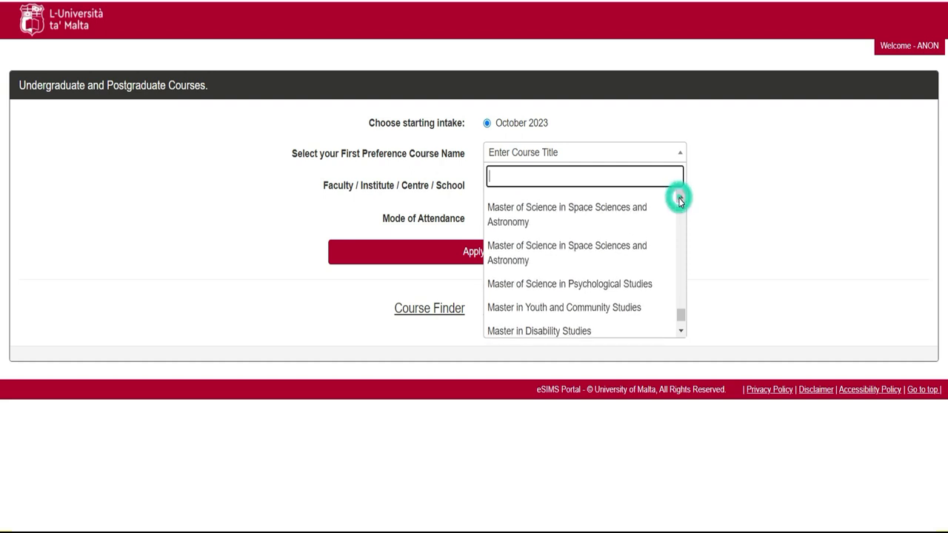
{"action": "left_click", "coordinate": [681, 200]}
{"action": "left_click", "coordinate": [680, 200]}
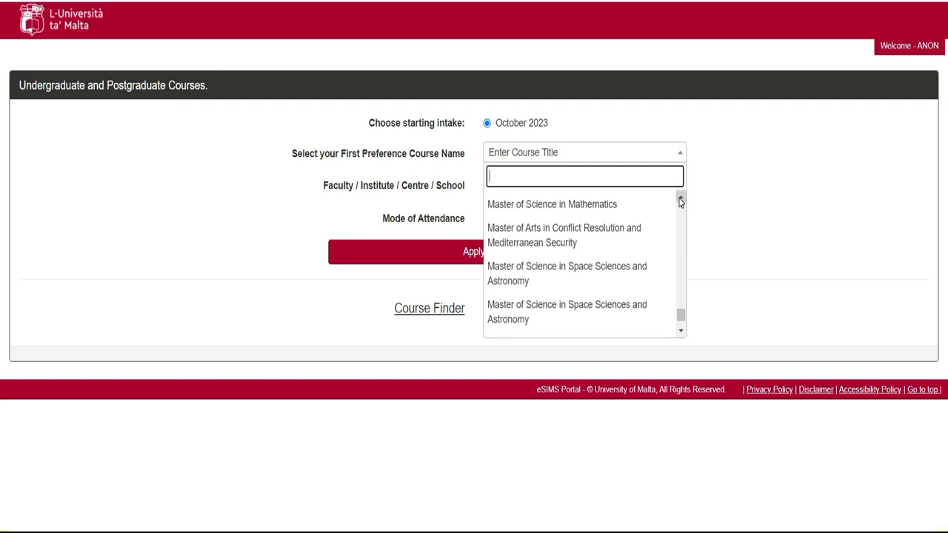
{"action": "left_click", "coordinate": [681, 200]}
{"action": "left_click", "coordinate": [681, 200]}
{"action": "left_click", "coordinate": [681, 200]}
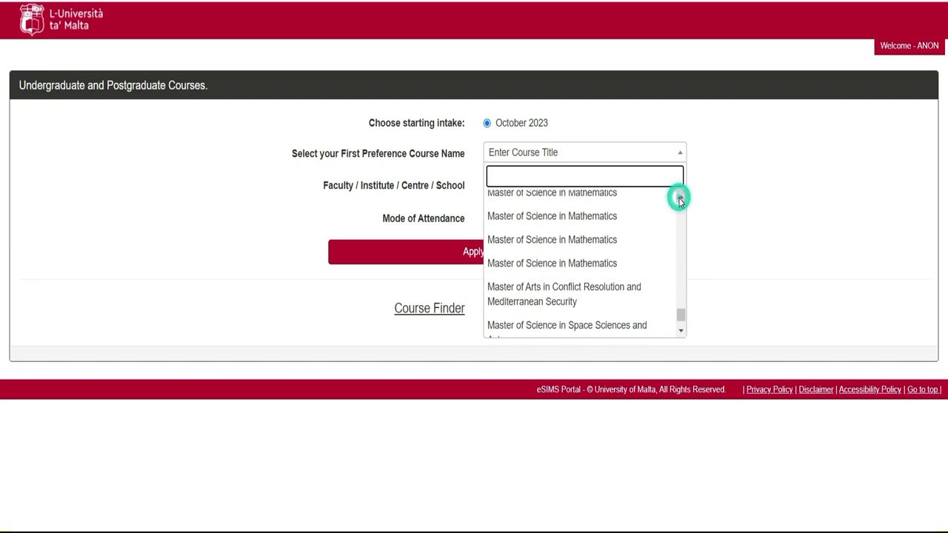
{"action": "left_click", "coordinate": [680, 200]}
{"action": "left_click", "coordinate": [680, 200]}
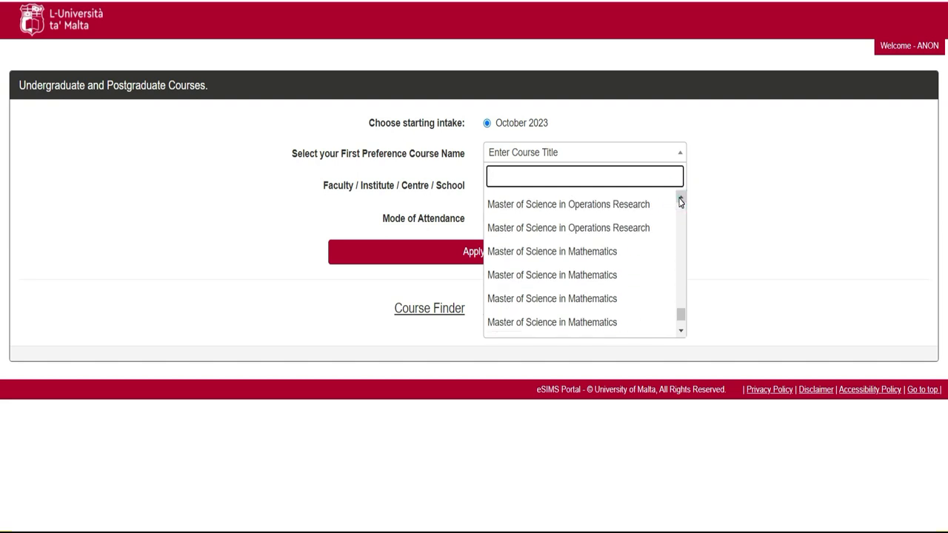
{"action": "left_click", "coordinate": [681, 200]}
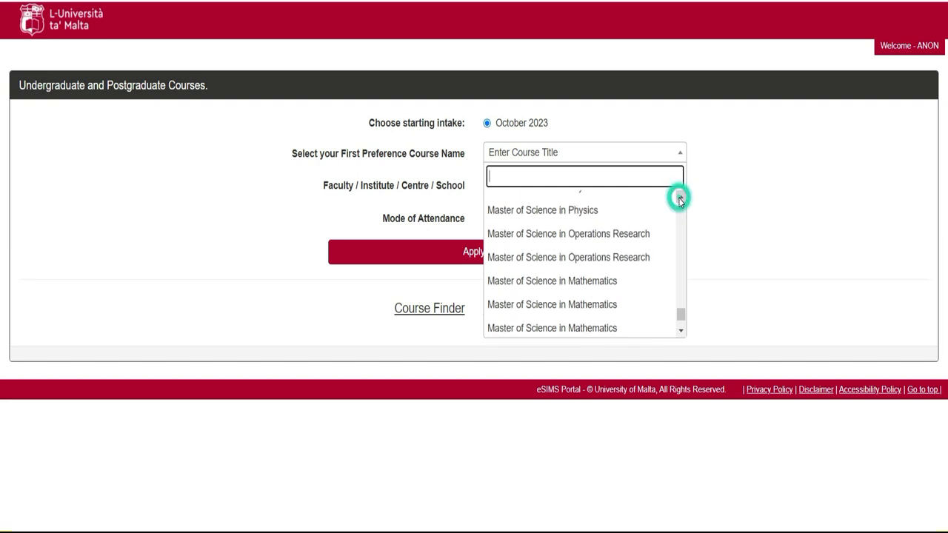
{"action": "left_click", "coordinate": [681, 200]}
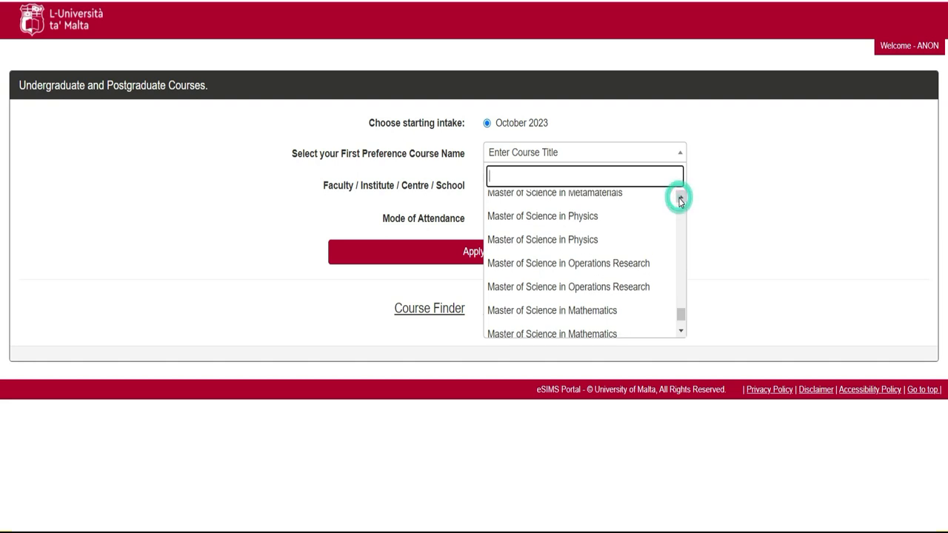
Choose Master of Science in Physics as first preference and apply.
{"action": "left_click", "coordinate": [582, 241]}
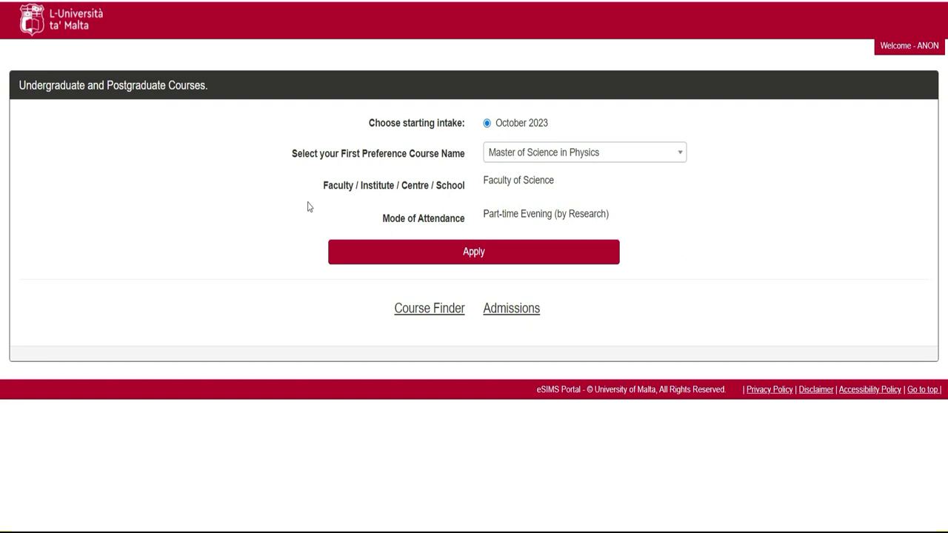
{"action": "left_click", "coordinate": [450, 257]}
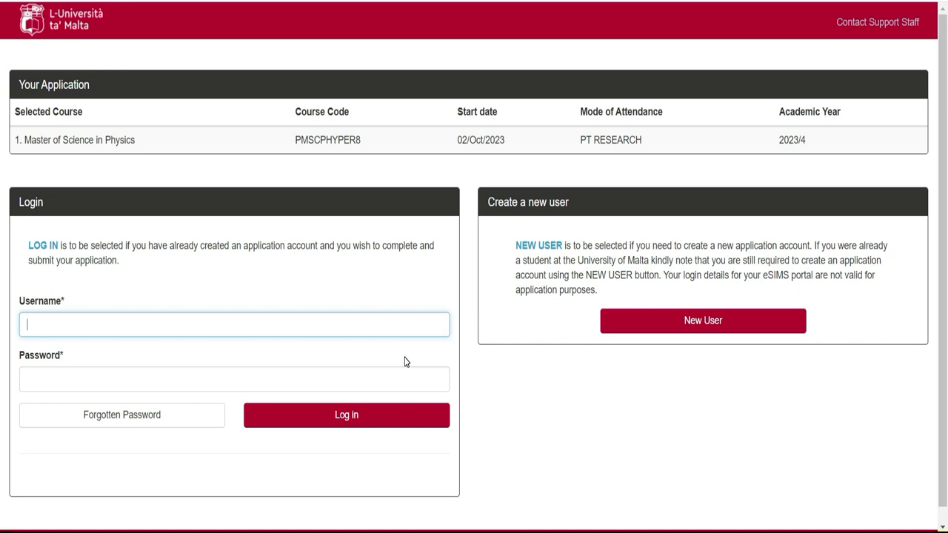
Start creating a new user account and set its Gender to Male.
{"action": "left_click", "coordinate": [701, 324]}
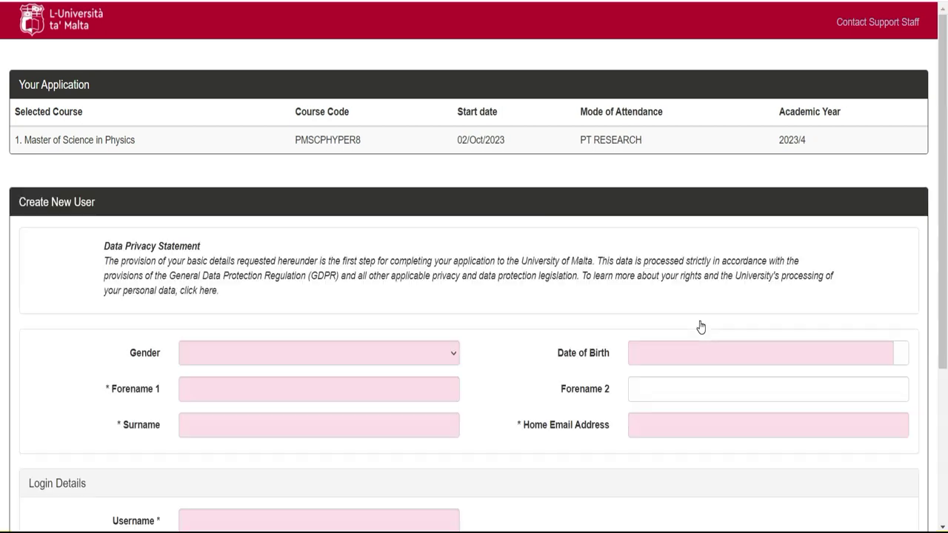
{"action": "scroll", "coordinate": [2, 108], "scroll_direction": "down", "scroll_amount": 3}
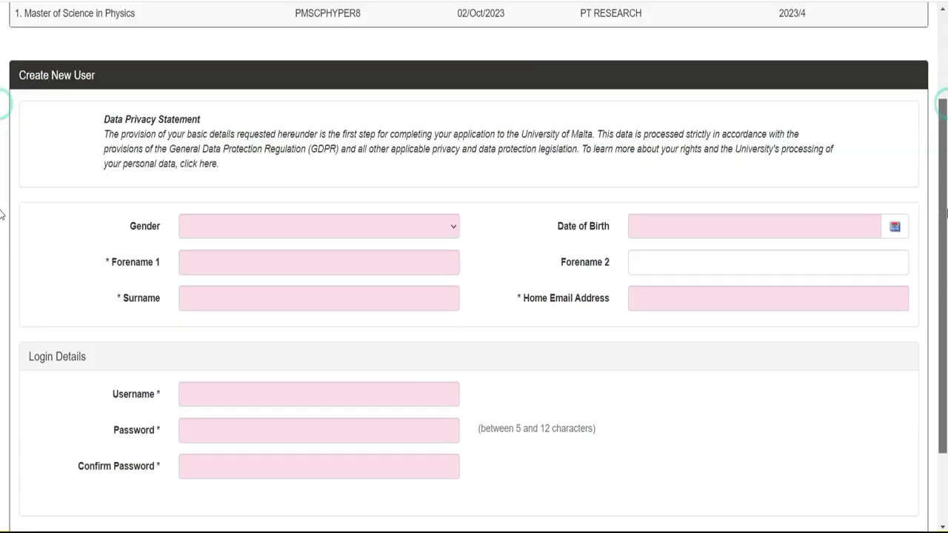
{"action": "scroll", "coordinate": [2, 276], "scroll_direction": "up", "scroll_amount": 1}
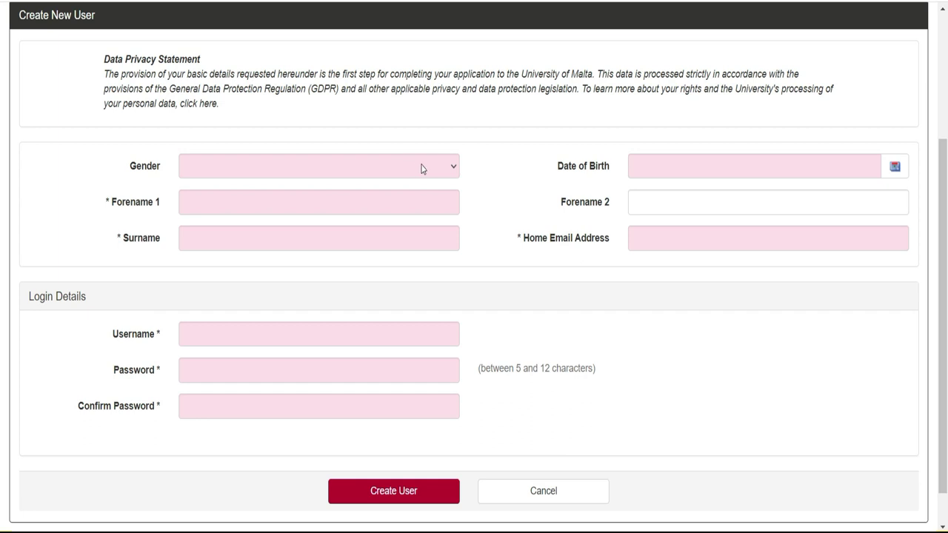
{"action": "left_click", "coordinate": [440, 168]}
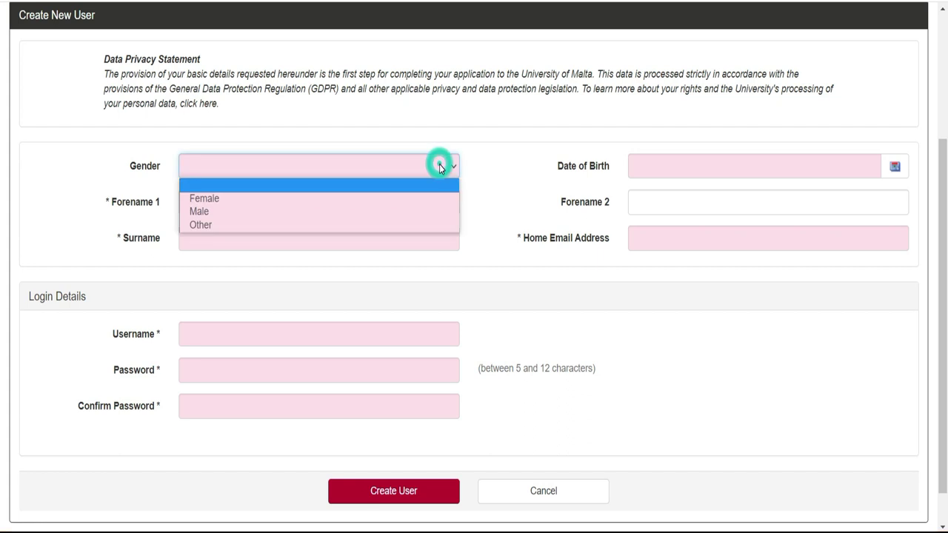
{"action": "left_click", "coordinate": [406, 201]}
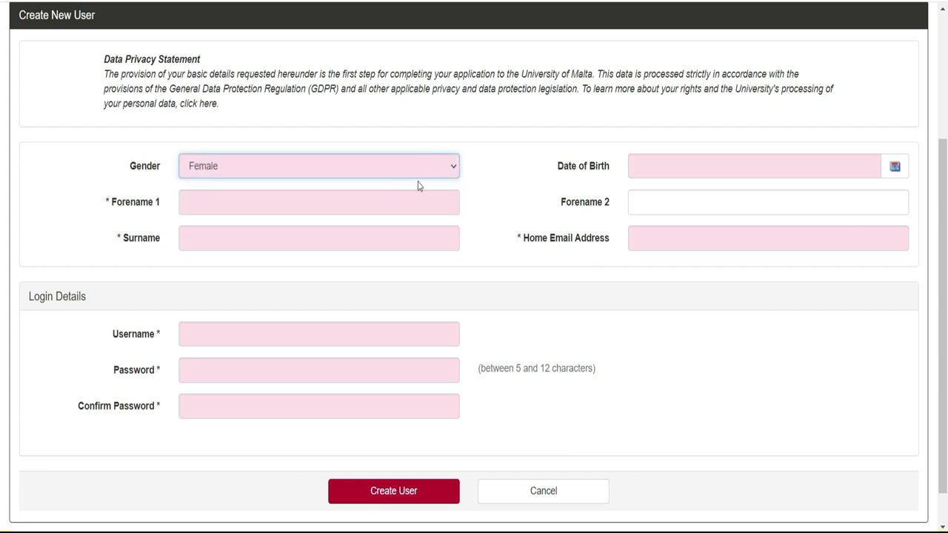
{"action": "left_click", "coordinate": [423, 174]}
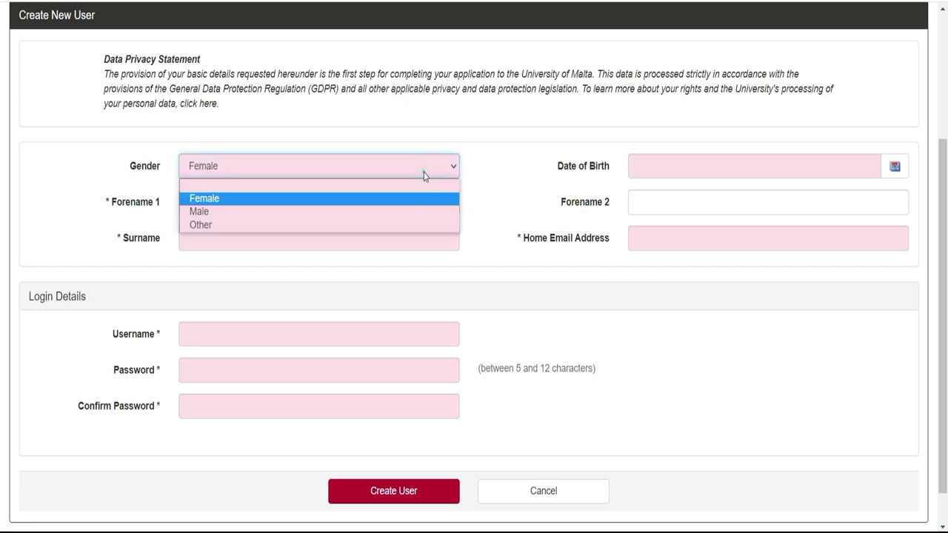
{"action": "left_click", "coordinate": [412, 215]}
Translate the form into French and enter the applicant's forename and surname.
{"action": "right_click", "coordinate": [715, 367]}
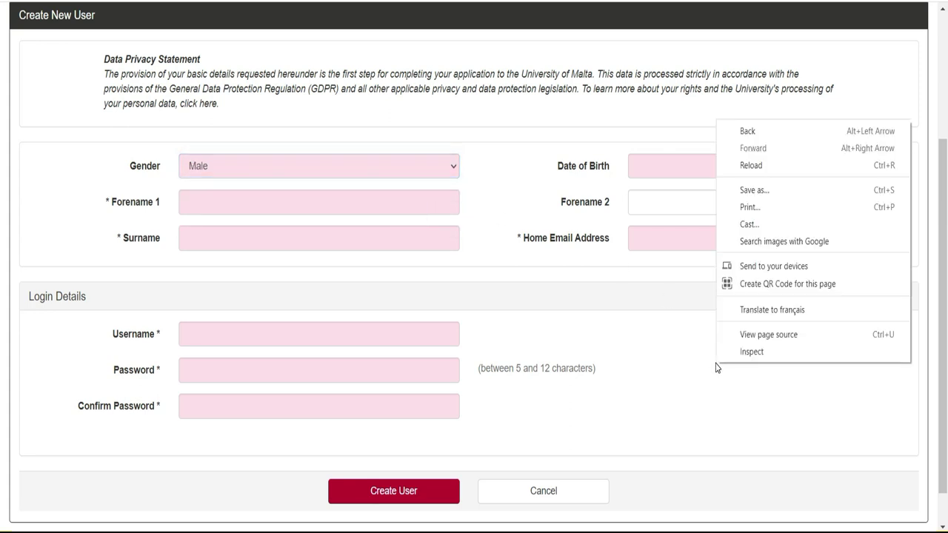
{"action": "left_click", "coordinate": [750, 311]}
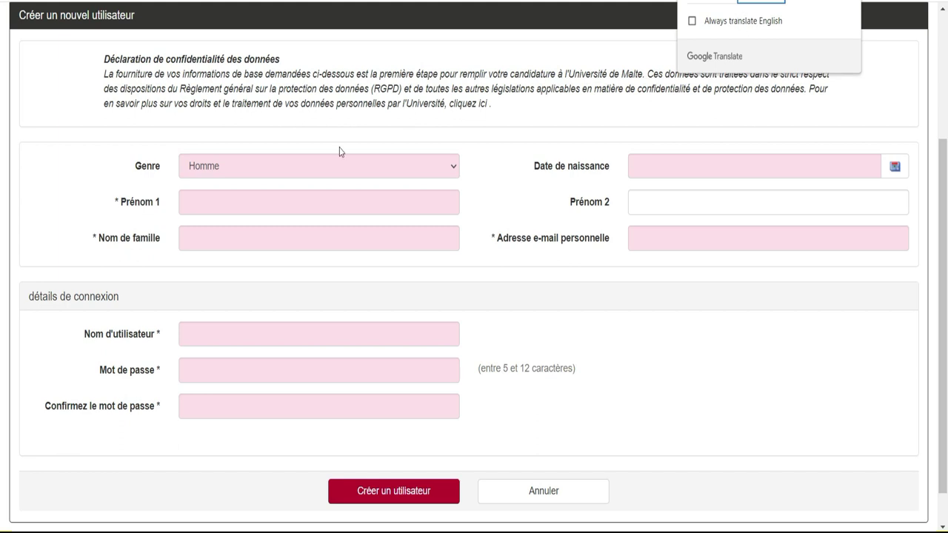
{"action": "left_click", "coordinate": [352, 204]}
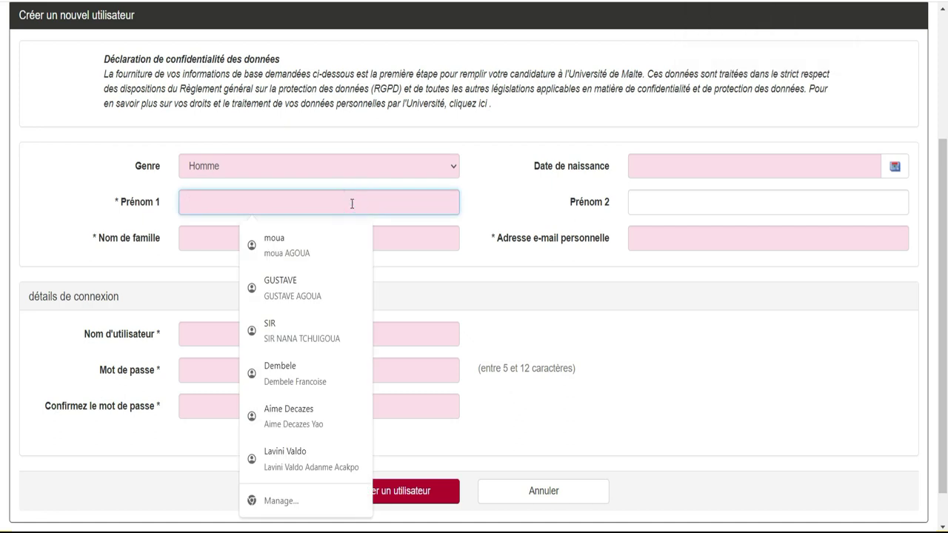
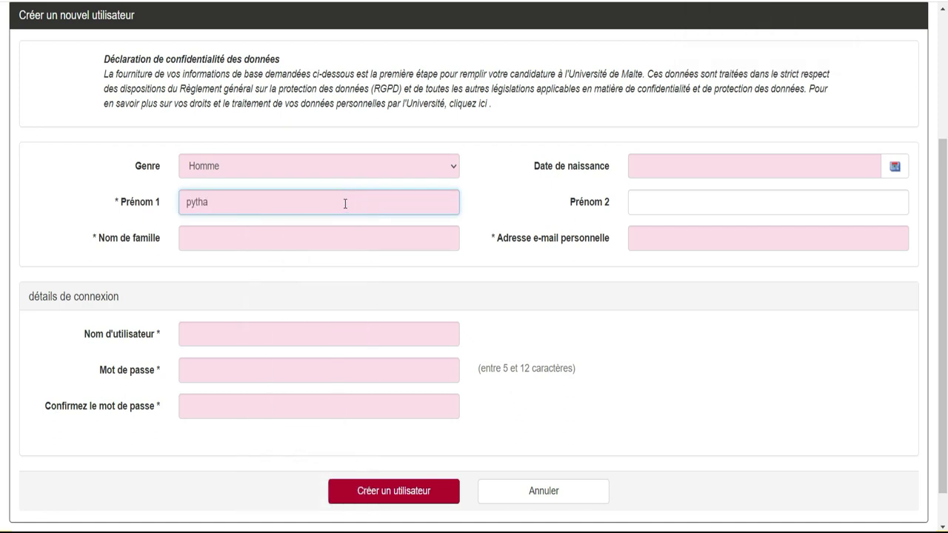
{"action": "left_click", "coordinate": [309, 237]}
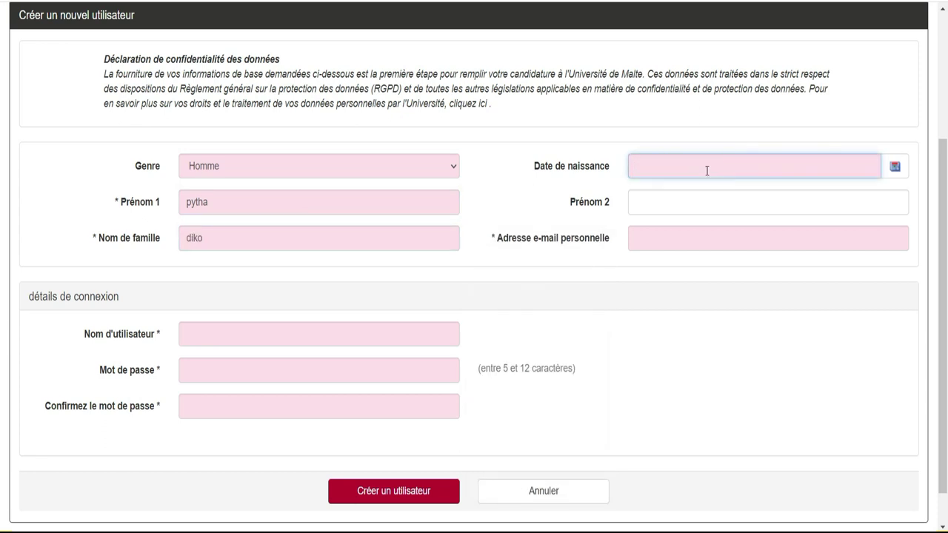
{"action": "left_click", "coordinate": [895, 167]}
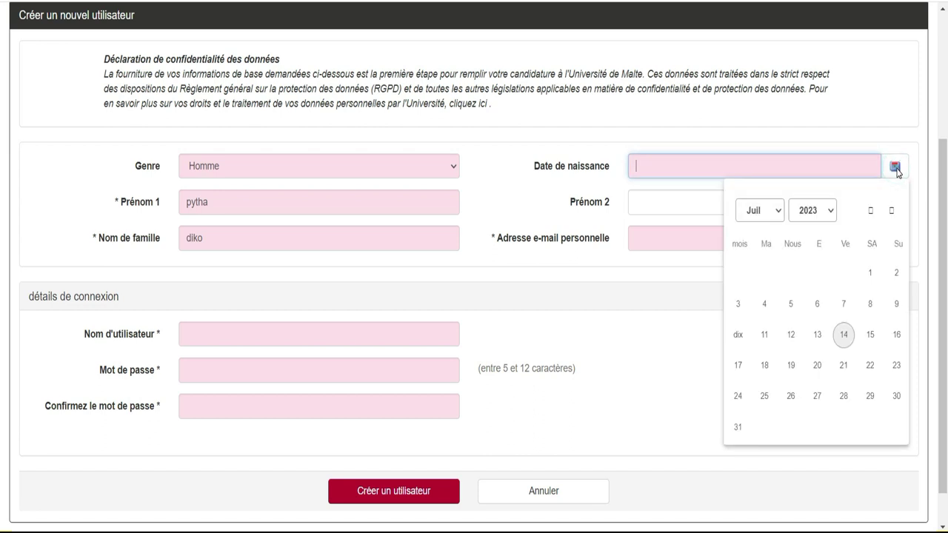
{"action": "left_click", "coordinate": [831, 211]}
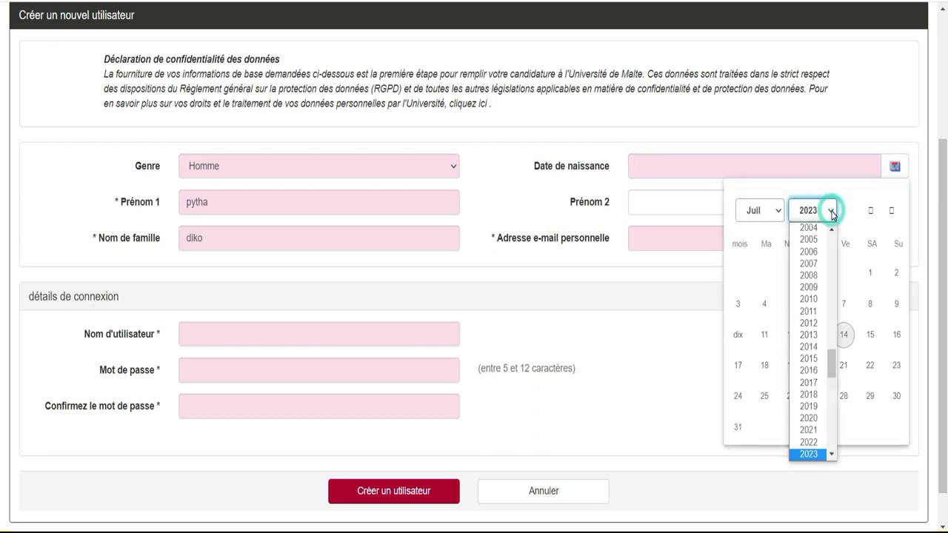
{"action": "left_click", "coordinate": [818, 240]}
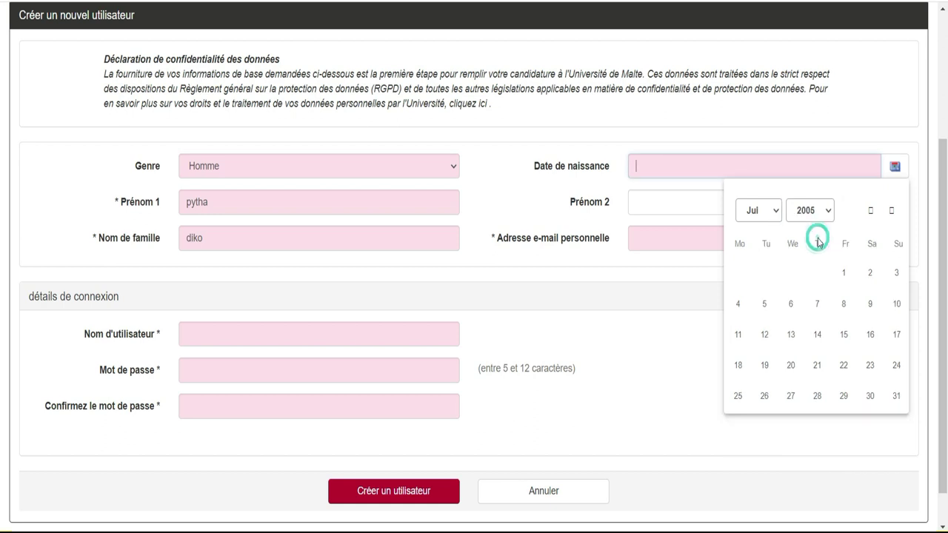
{"action": "left_click", "coordinate": [765, 304]}
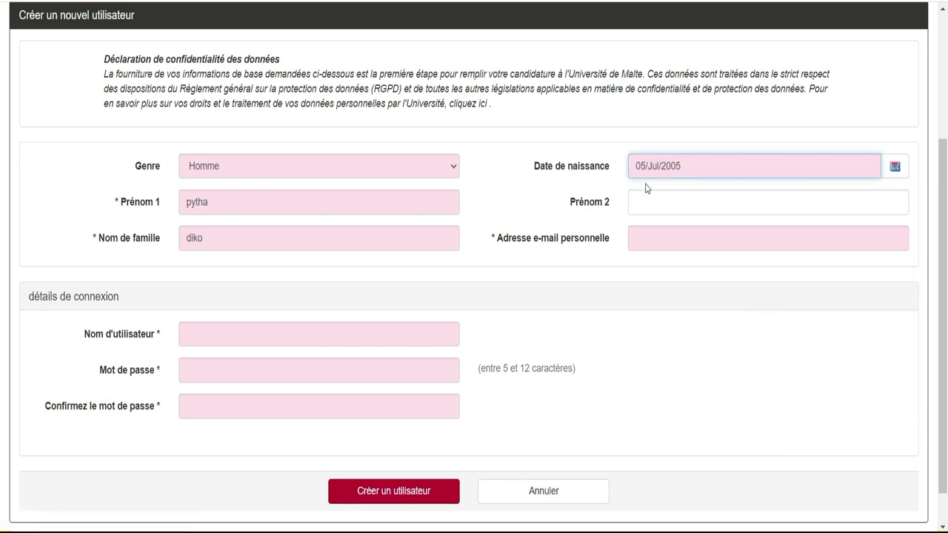
Enter the home e-mail, a username, and the password with its confirmation, then create the user.
{"action": "left_click", "coordinate": [638, 237]}
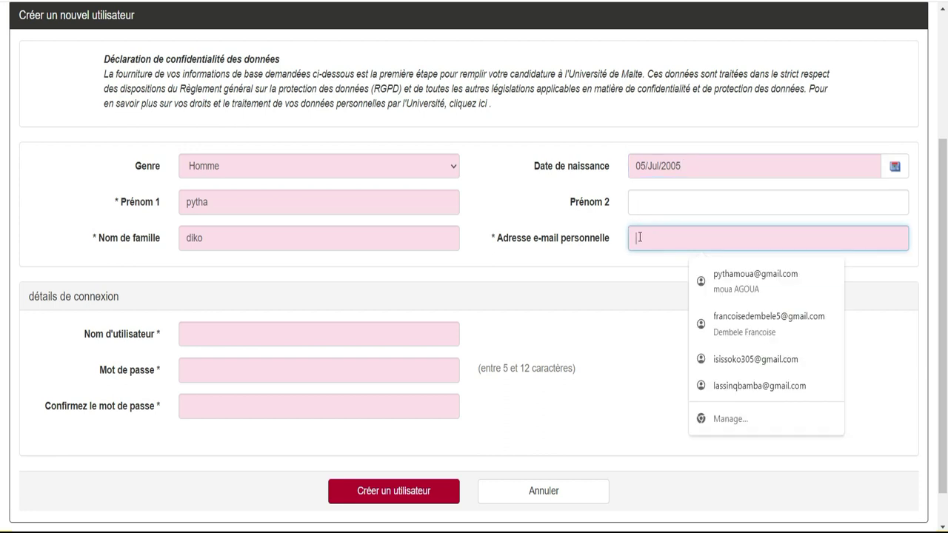
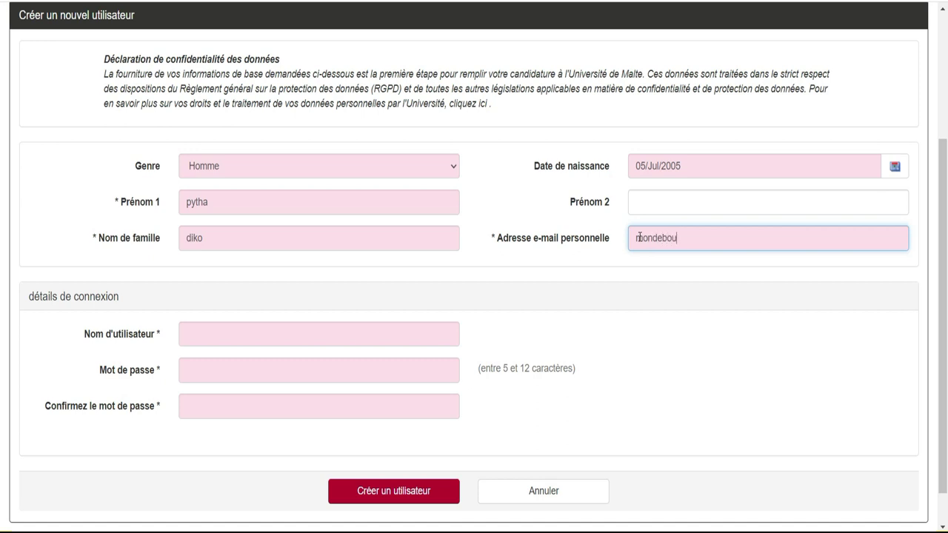
{"action": "left_click", "coordinate": [202, 334]}
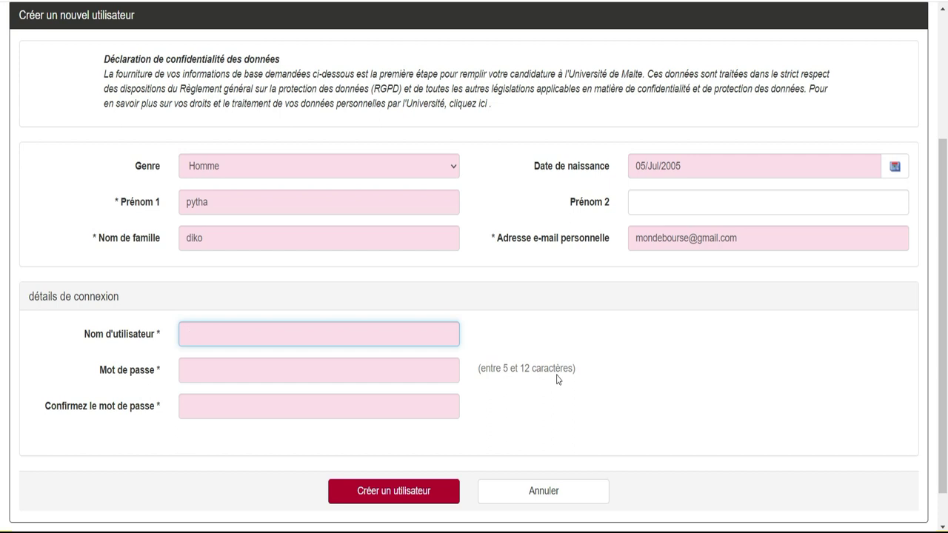
{"action": "left_click", "coordinate": [352, 374]}
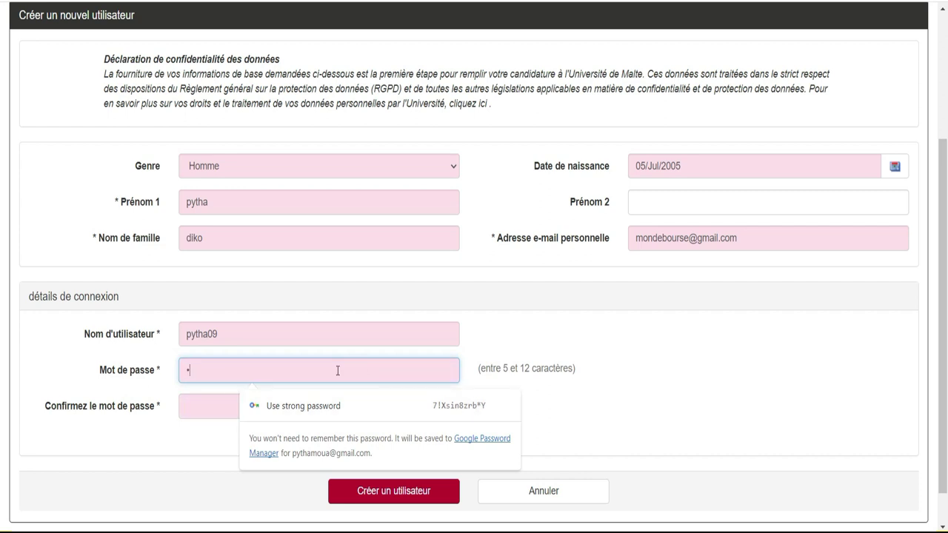
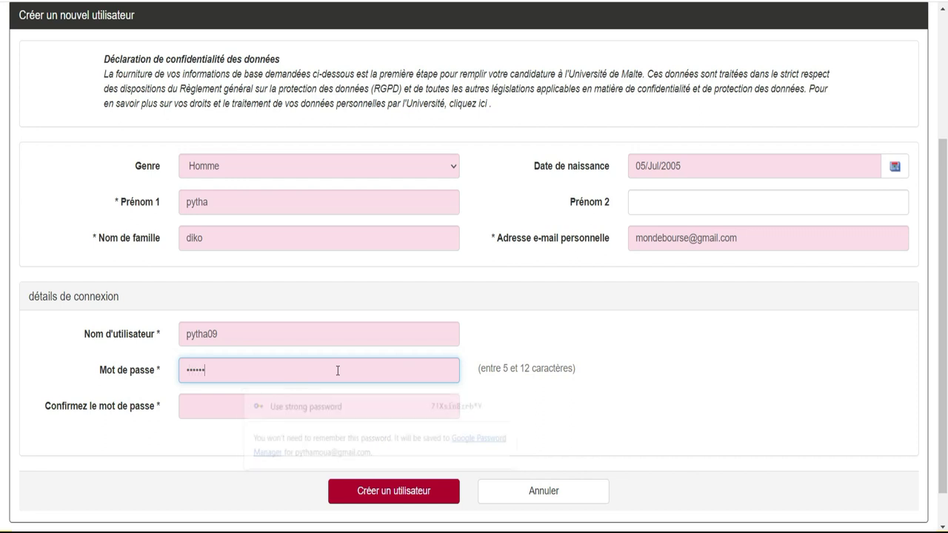
{"action": "left_click", "coordinate": [314, 405]}
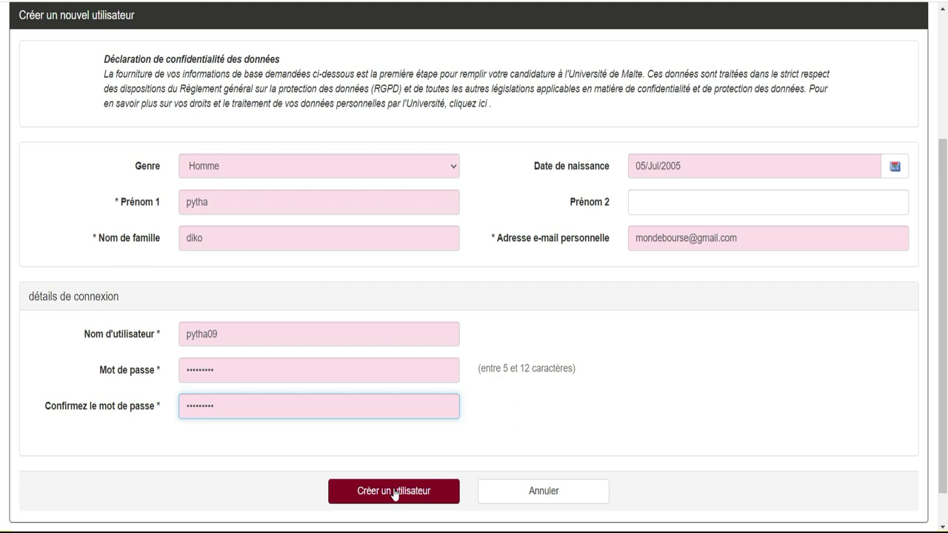
{"action": "left_click", "coordinate": [393, 492]}
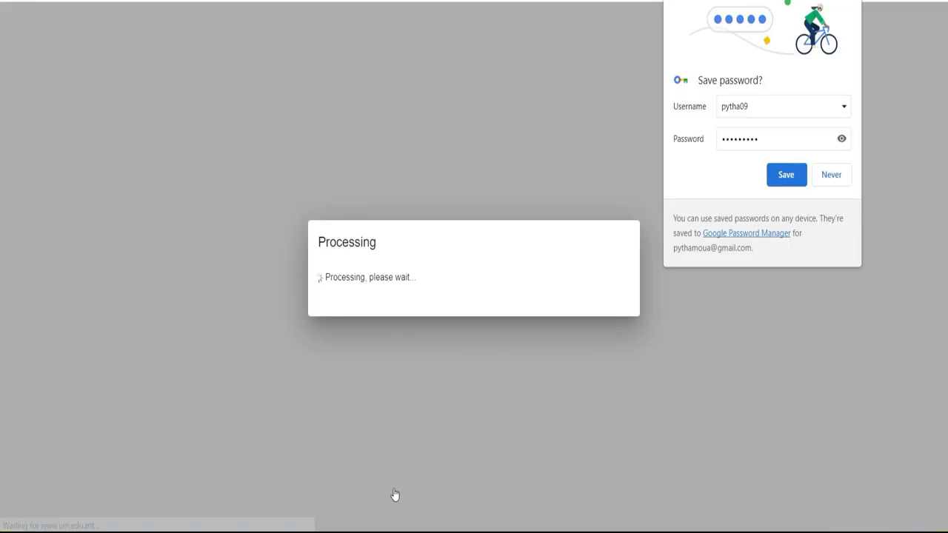
Save the login in Chrome, review the personal details, and proceed with the application.
{"action": "left_click", "coordinate": [789, 179]}
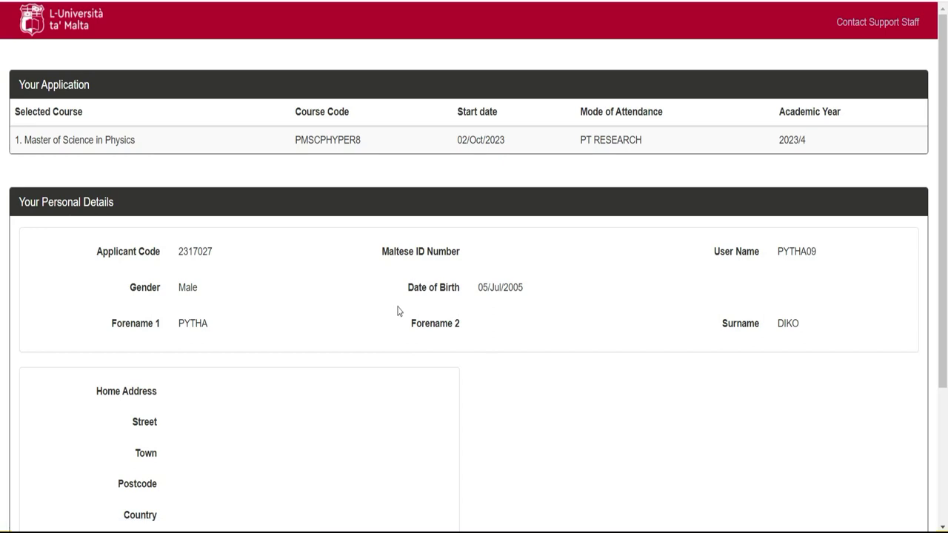
{"action": "scroll", "coordinate": [2, 198], "scroll_direction": "down", "scroll_amount": 1}
{"action": "scroll", "coordinate": [1, 199], "scroll_direction": "down", "scroll_amount": 2}
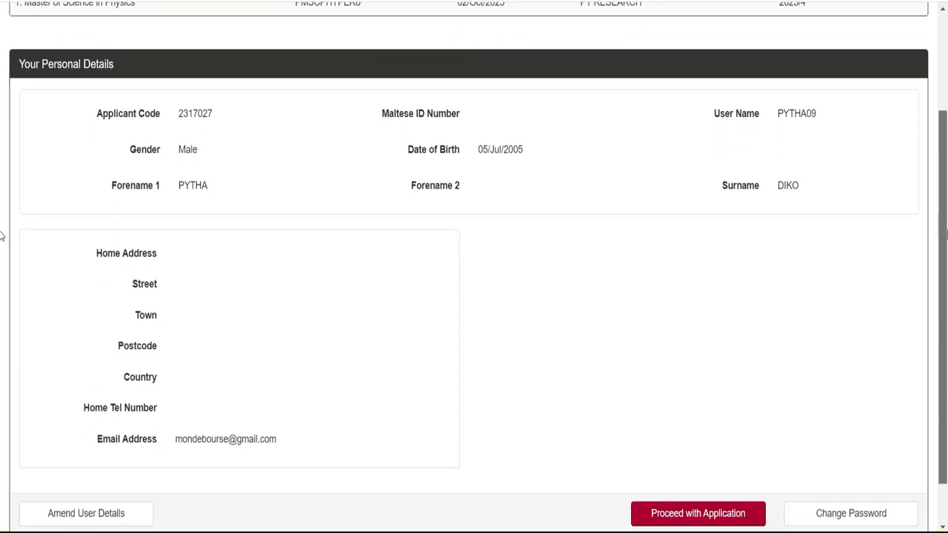
{"action": "scroll", "coordinate": [941, 212], "scroll_direction": "up", "scroll_amount": 1}
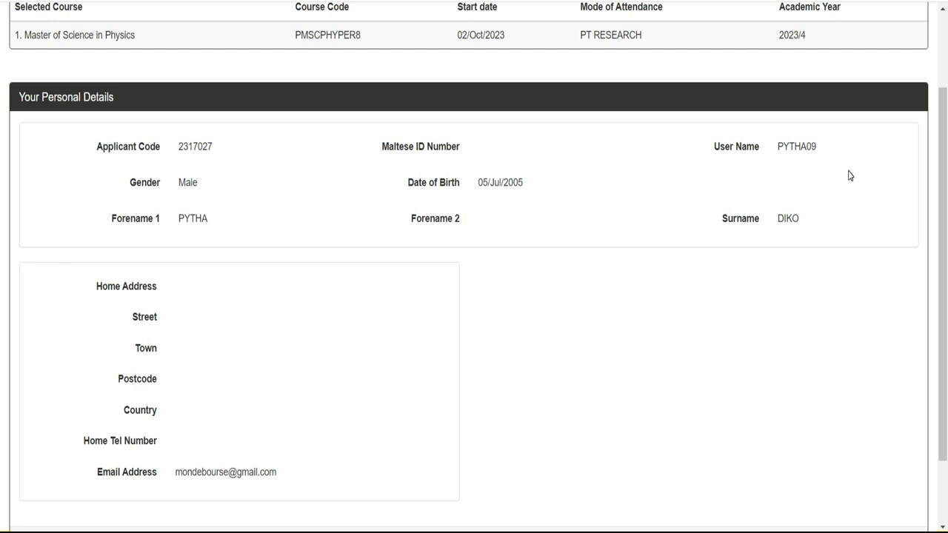
{"action": "scroll", "coordinate": [2, 212], "scroll_direction": "down", "scroll_amount": 1}
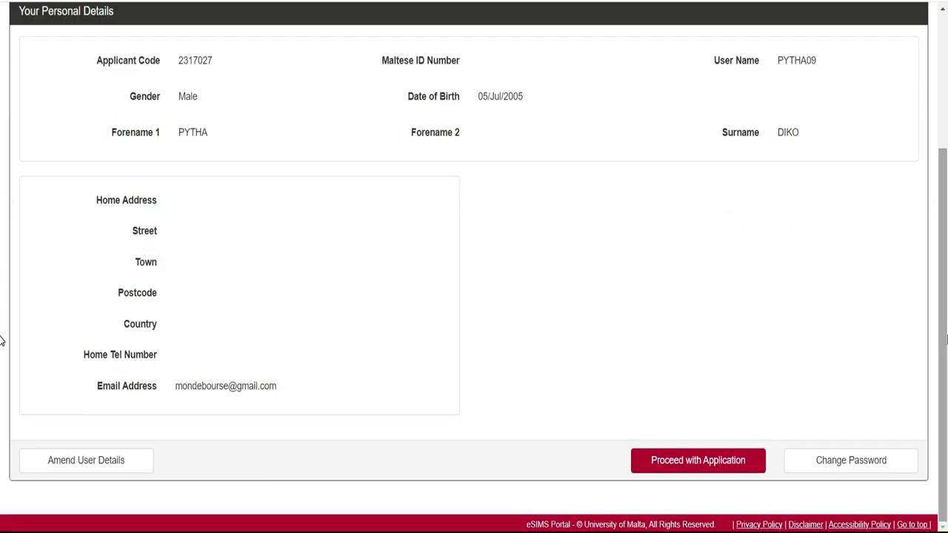
{"action": "left_click", "coordinate": [700, 462]}
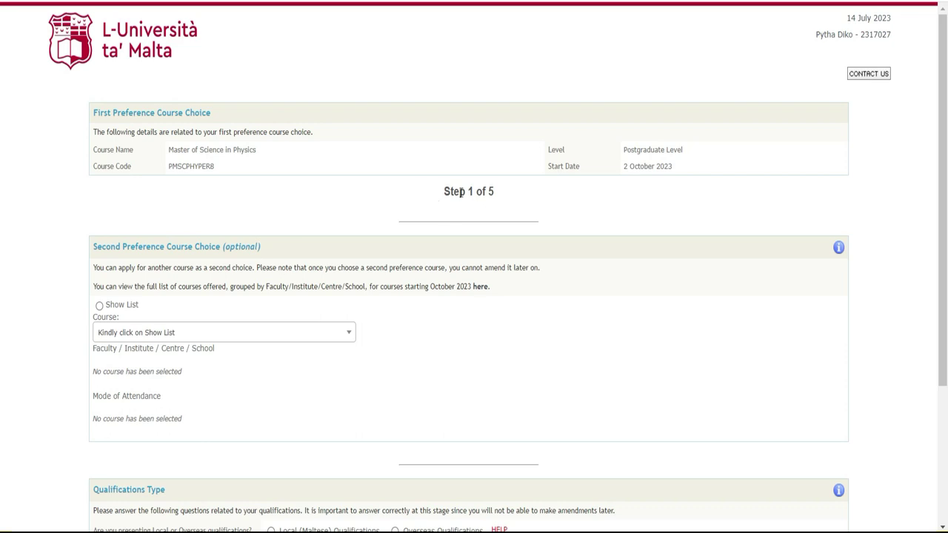
Highlight 'Step 1 of 5', scroll to the bottom, and choose Save and continue later.
{"action": "left_click_drag", "start_coordinate": [440, 186], "coordinate": [494, 187]}
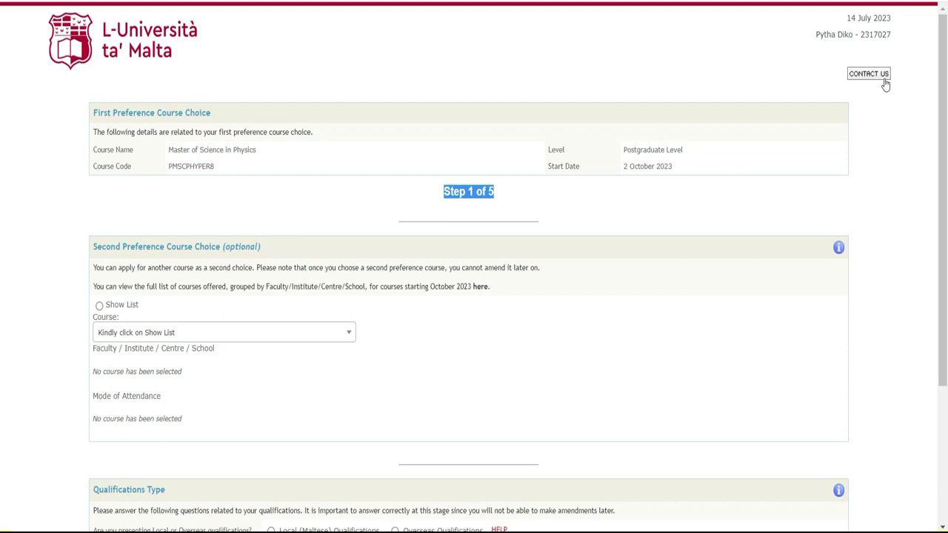
{"action": "scroll", "coordinate": [2, 217], "scroll_direction": "down", "scroll_amount": 3}
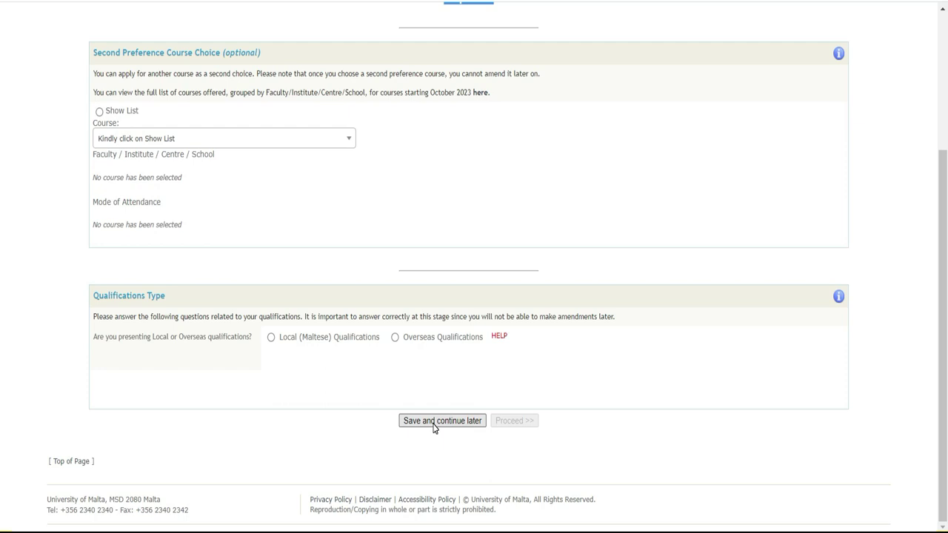
{"action": "left_click", "coordinate": [434, 421]}
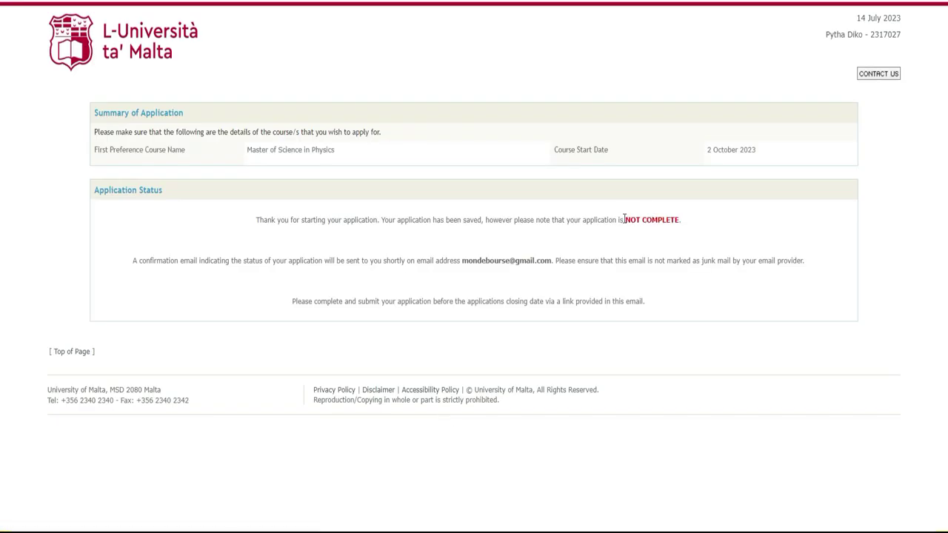
{"action": "left_click_drag", "start_coordinate": [624, 219], "coordinate": [684, 224]}
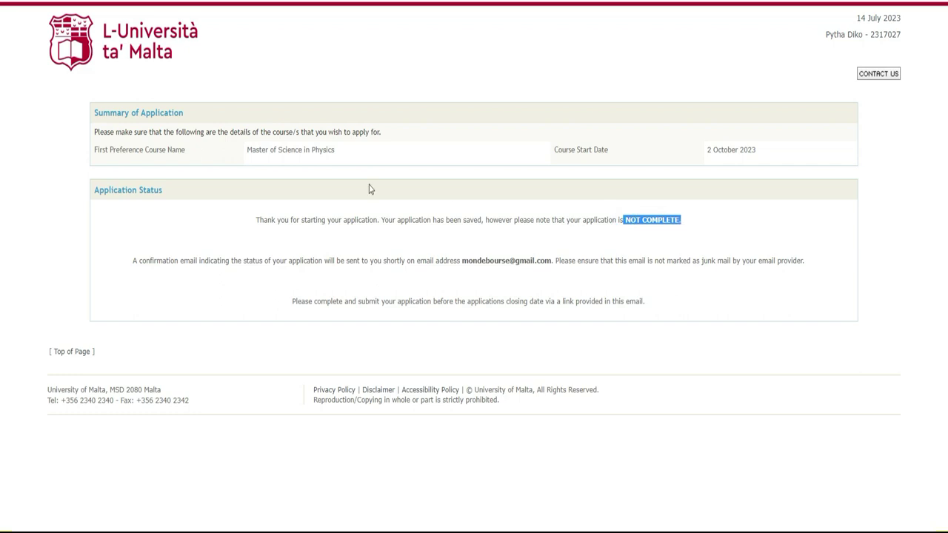
{"action": "left_click_drag", "start_coordinate": [345, 150], "coordinate": [248, 151]}
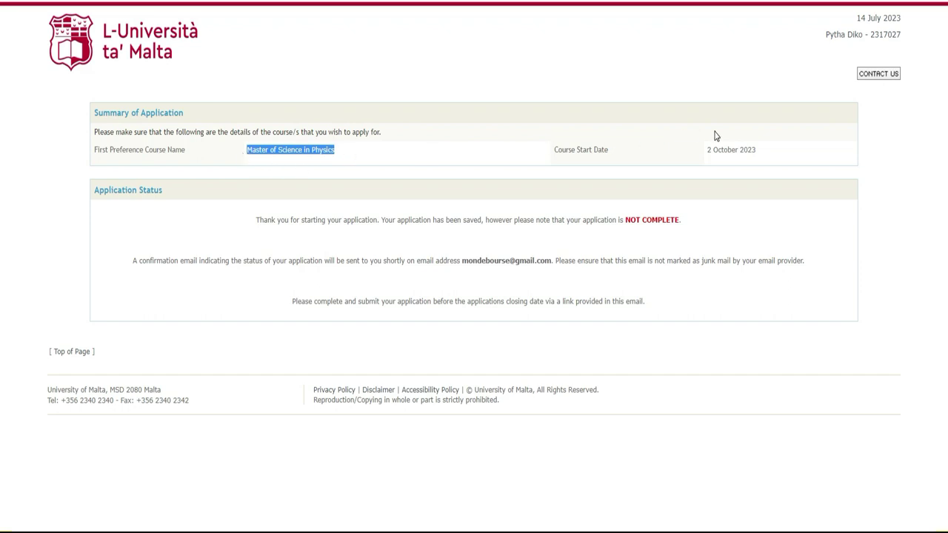
{"action": "left_click_drag", "start_coordinate": [763, 154], "coordinate": [707, 155]}
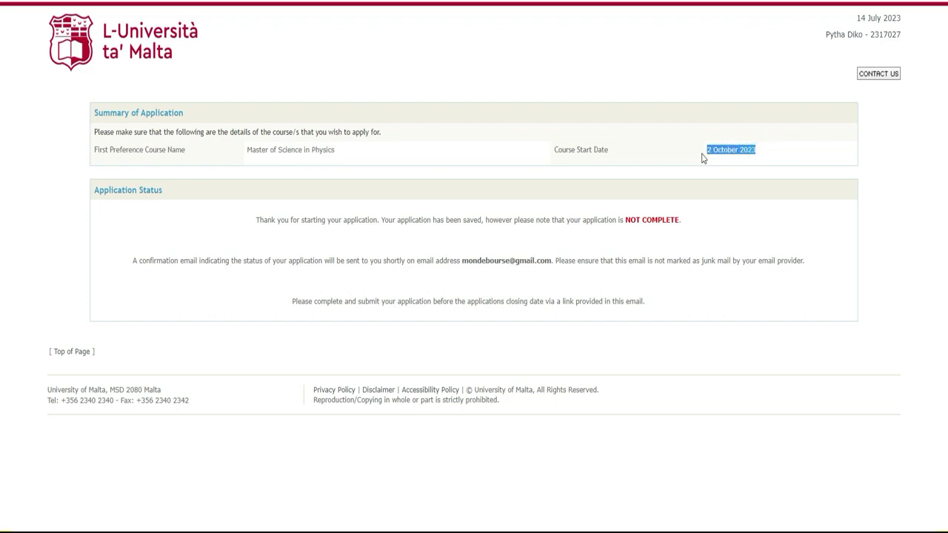